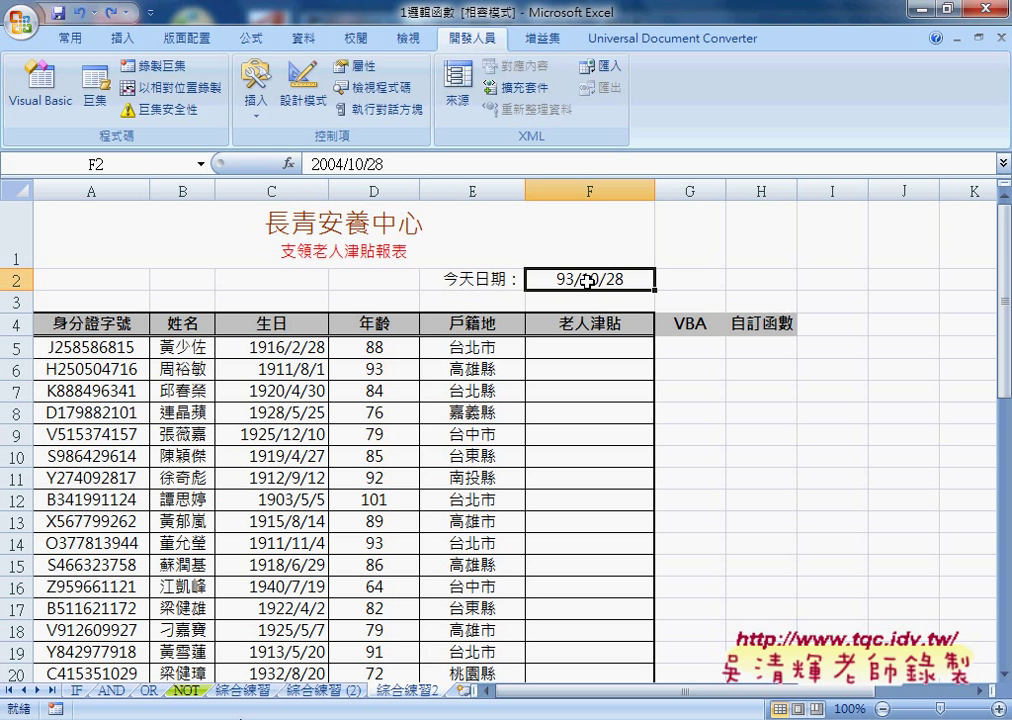
- Replace F2's fixed date with =TODAY() from the 日期及時間 functions, showing 104/10/6
key(Delete)
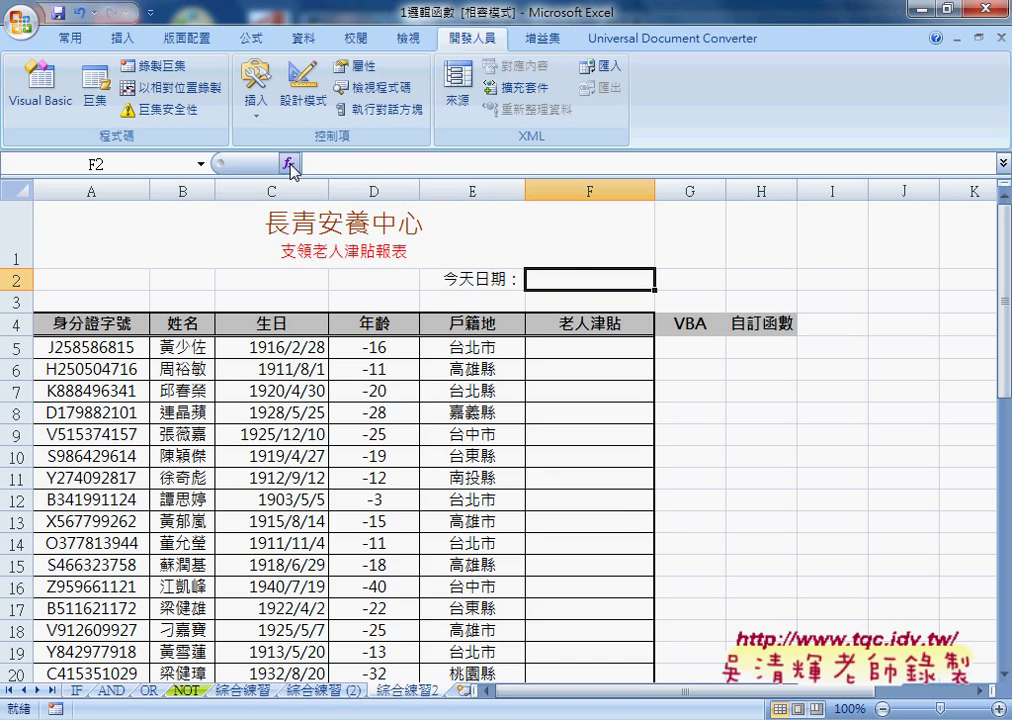
click(289, 163)
click(482, 471)
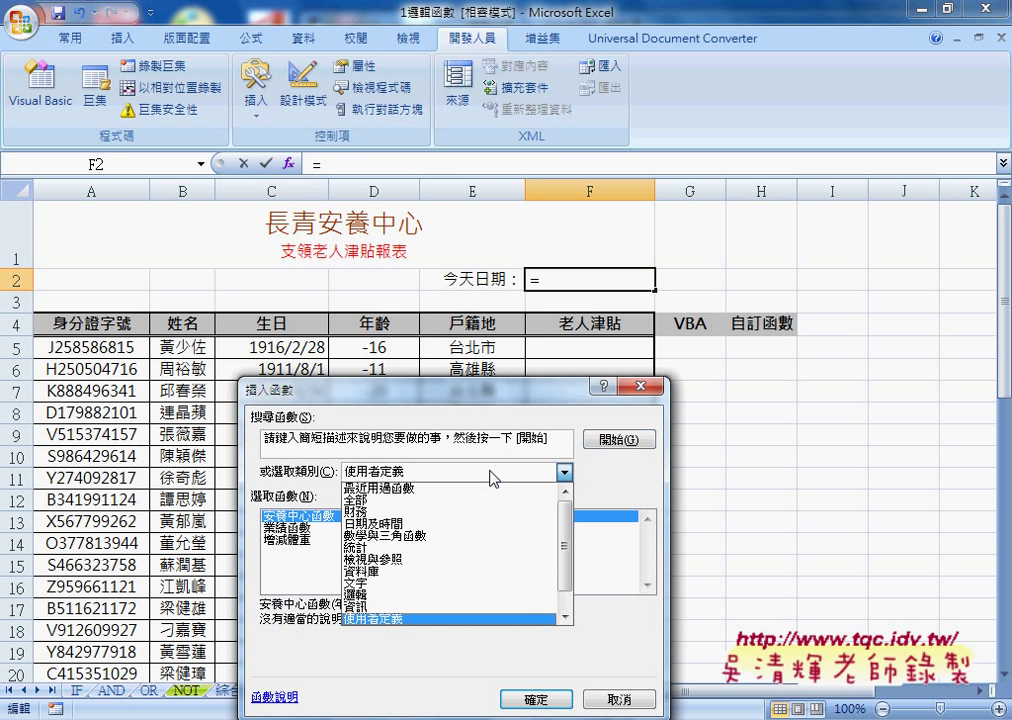
click(465, 524)
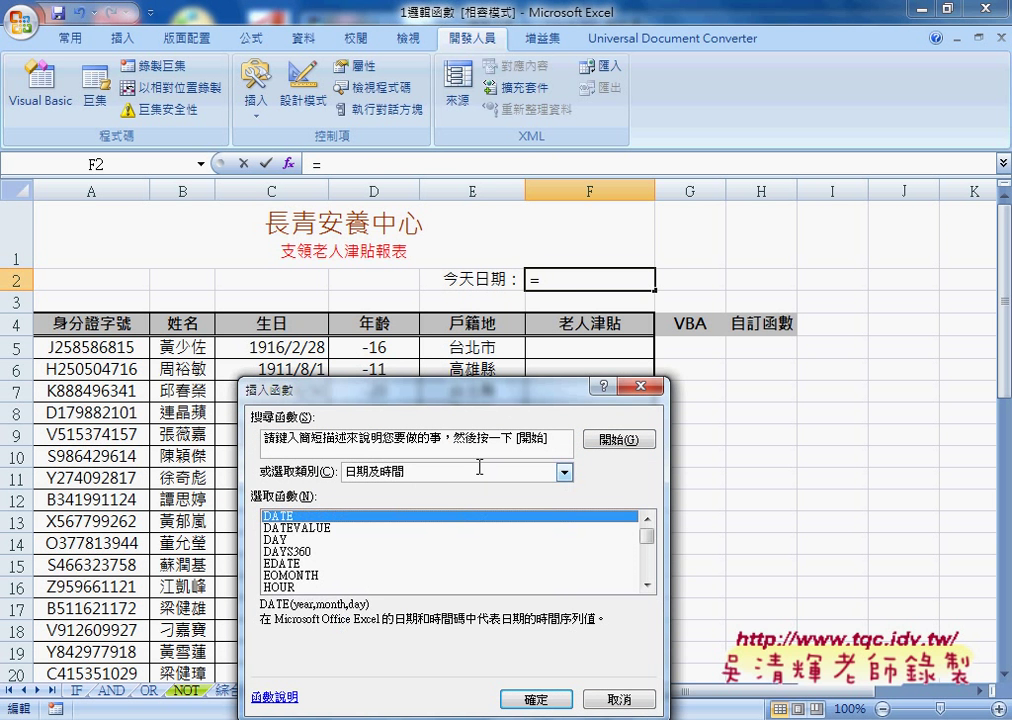
drag(512, 390, 548, 158)
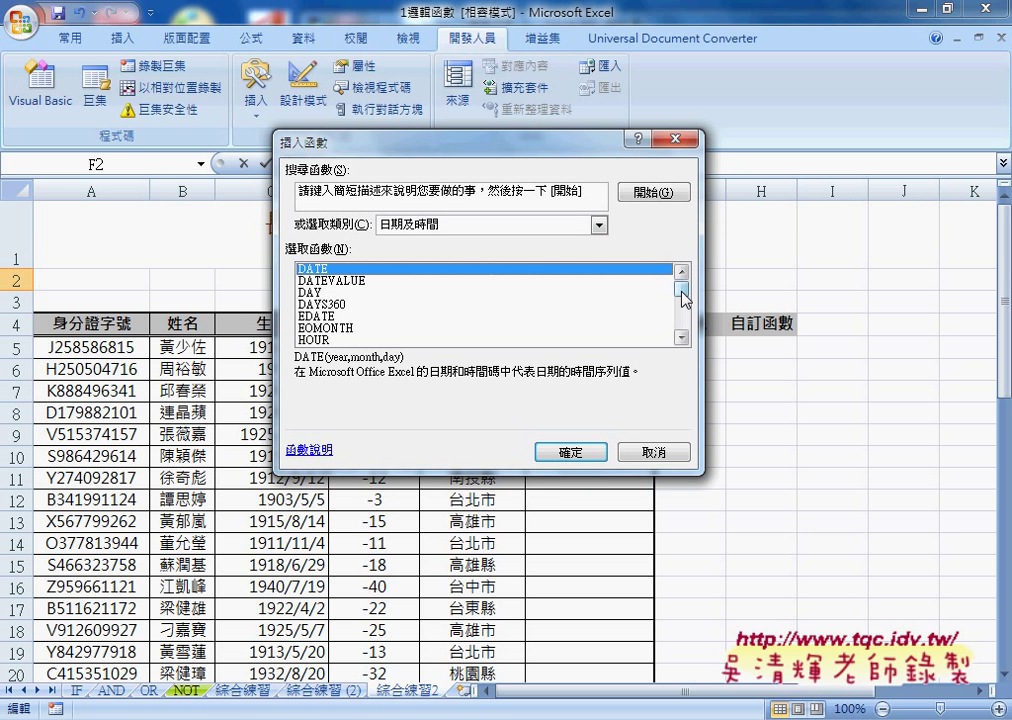
drag(682, 289, 682, 326)
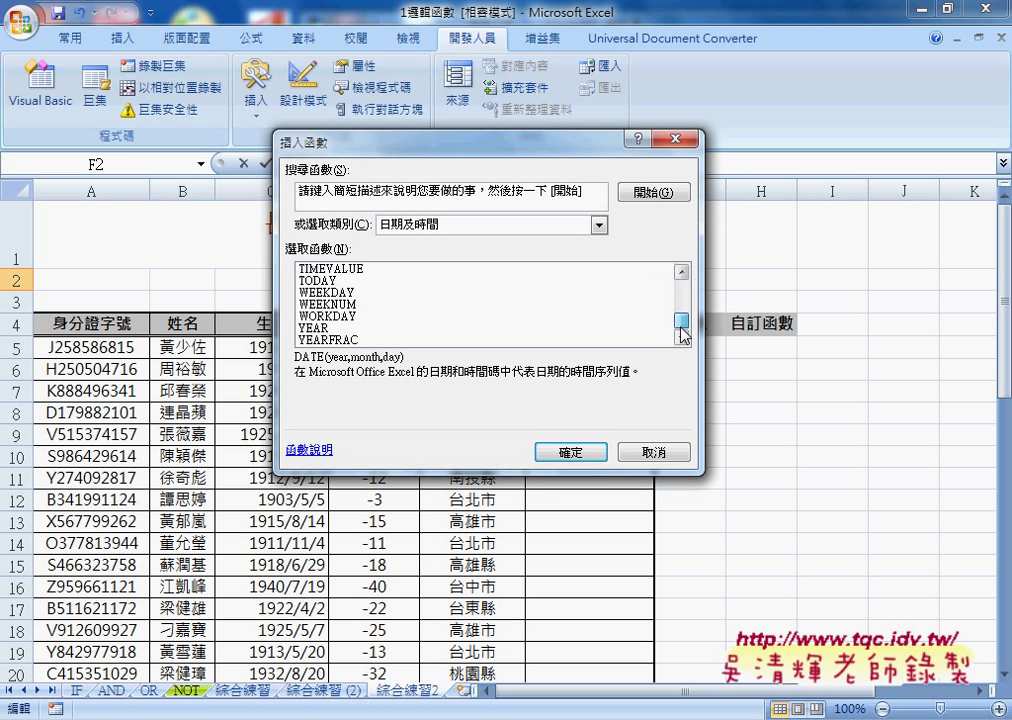
click(306, 283)
click(571, 452)
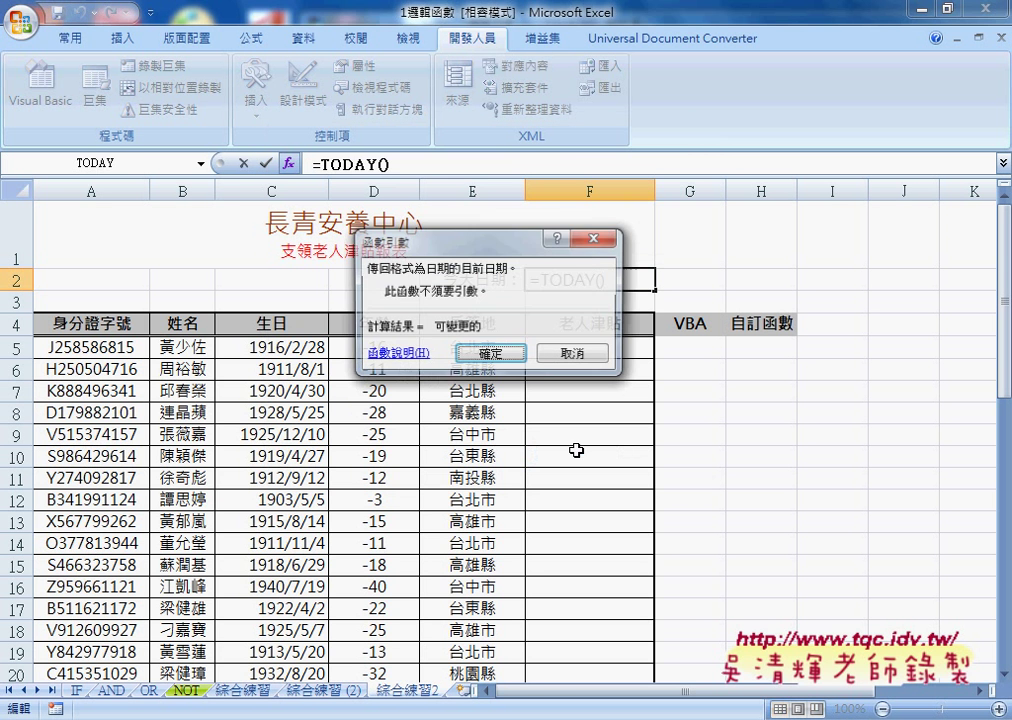
click(516, 353)
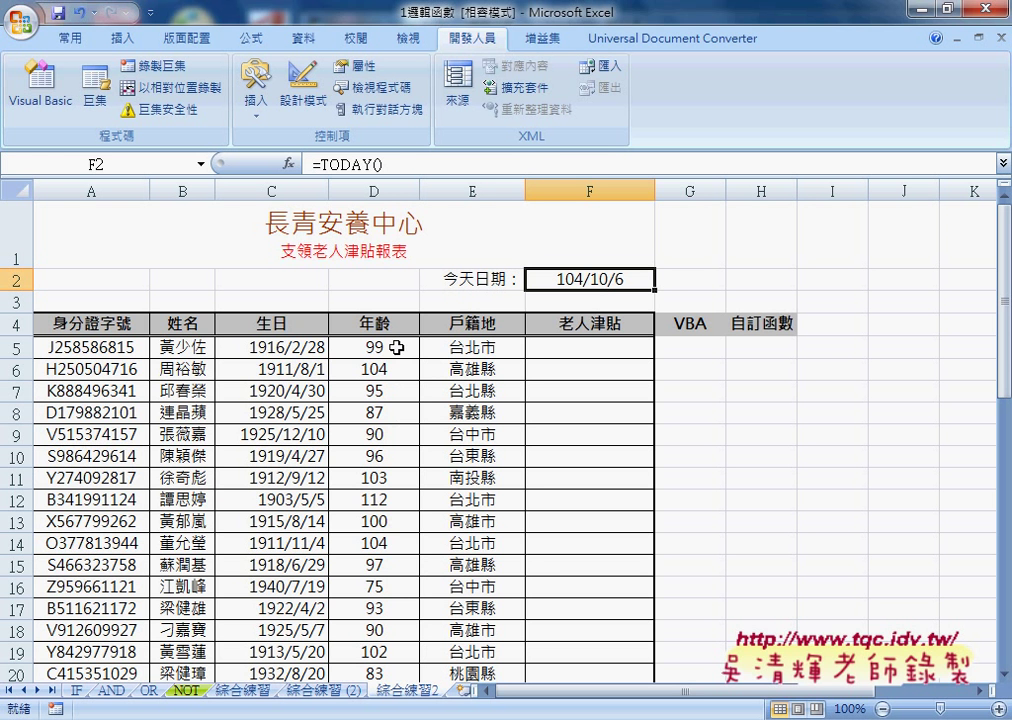
click(397, 347)
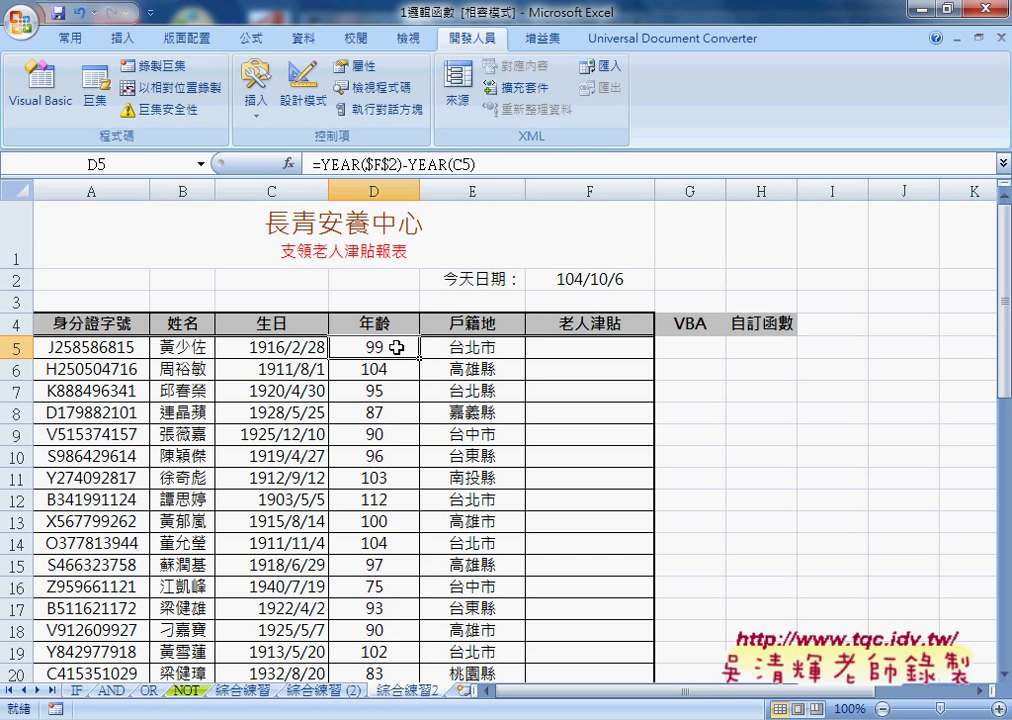
click(271, 350)
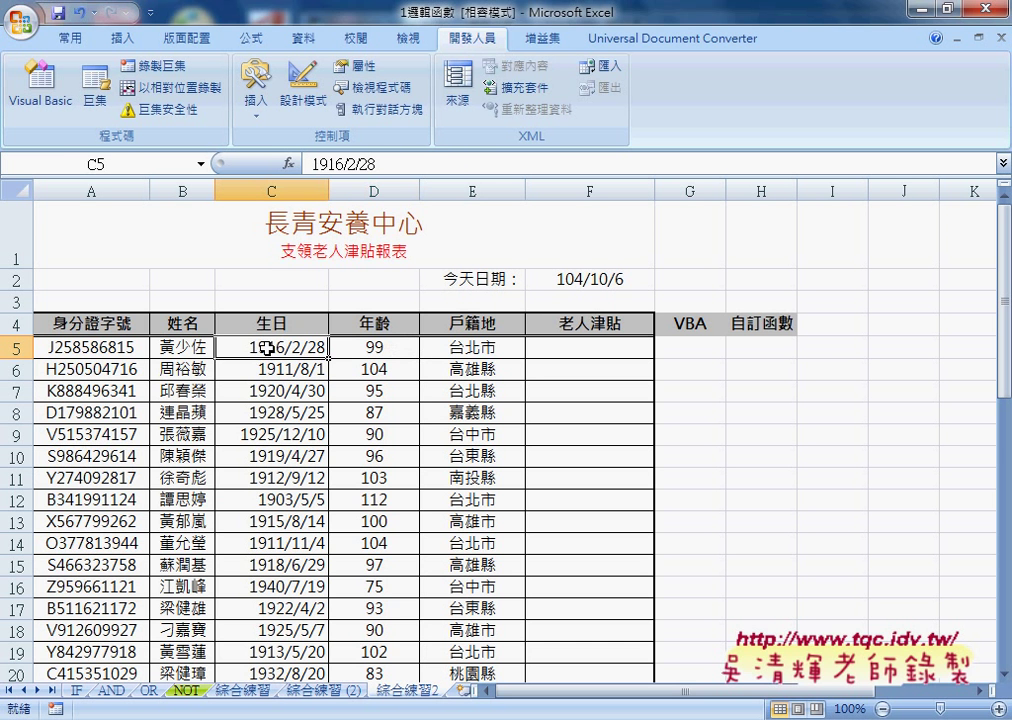
click(373, 347)
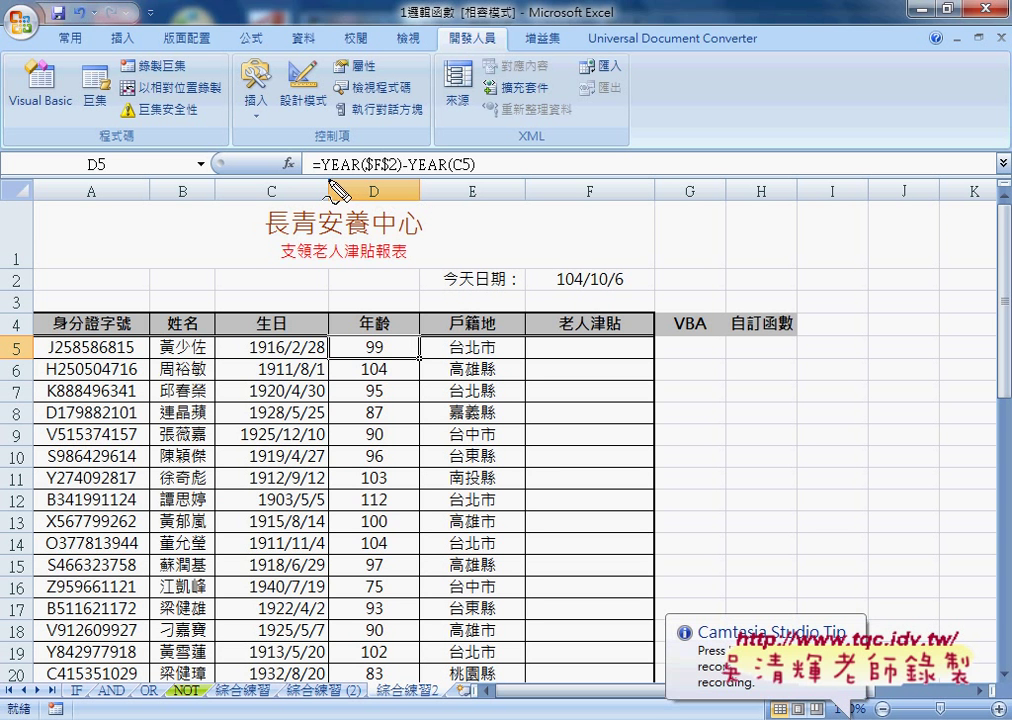
mouse_move(325, 322)
mouse_down()
mouse_move(325, 365)
mouse_move(418, 332)
mouse_move(330, 358)
mouse_up()
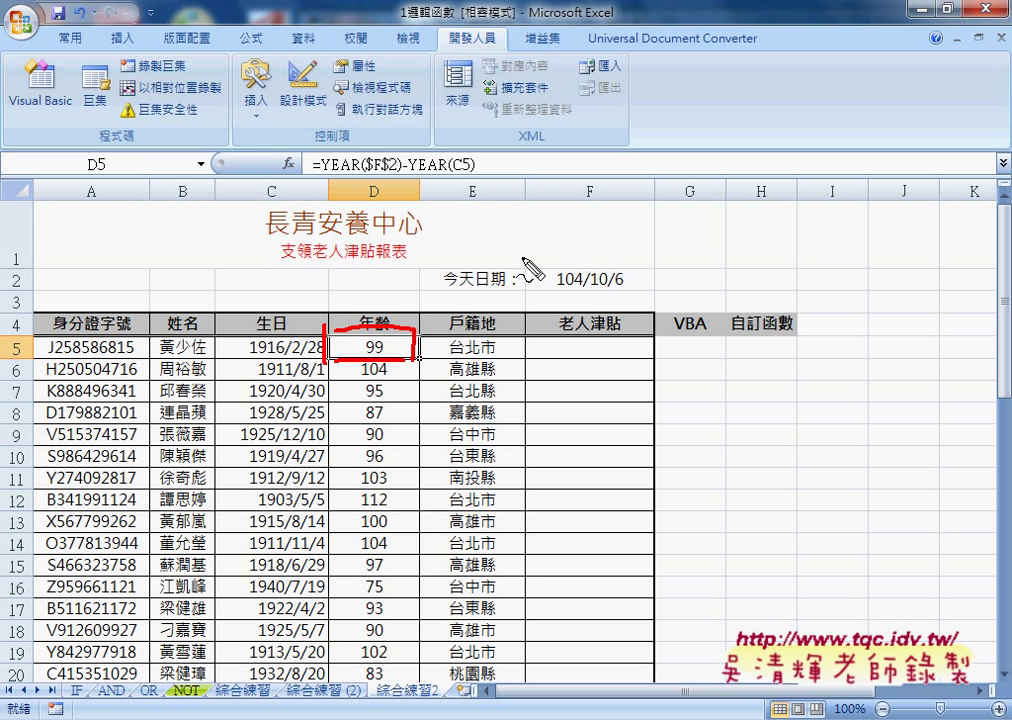
mouse_move(521, 257)
mouse_down()
mouse_move(523, 296)
mouse_move(628, 270)
mouse_up()
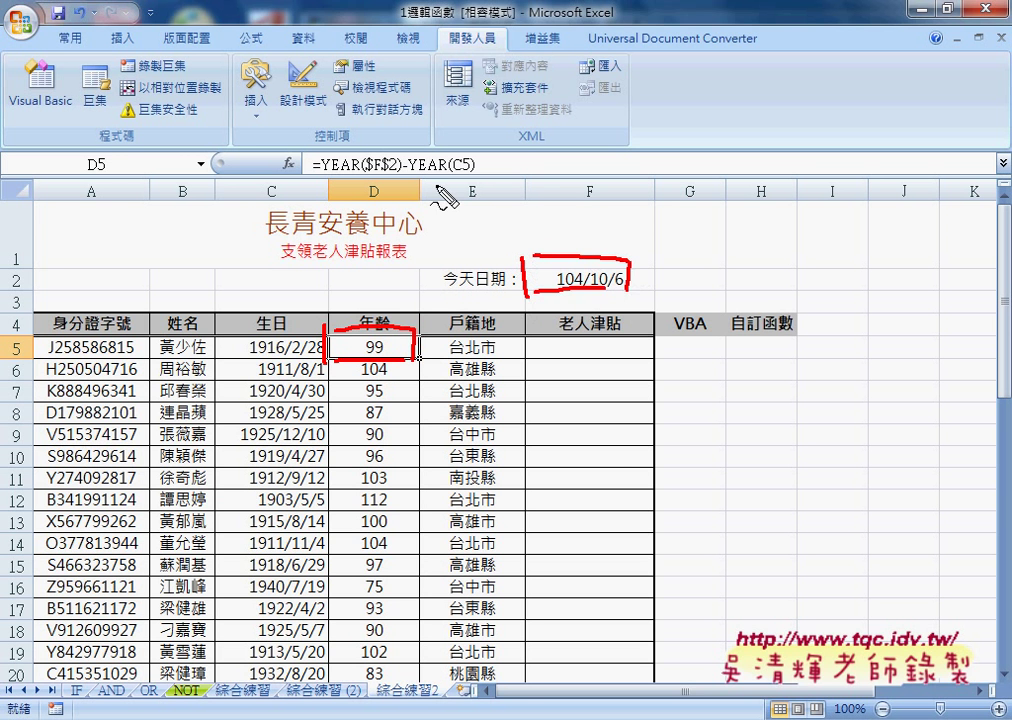
drag(337, 175, 370, 173)
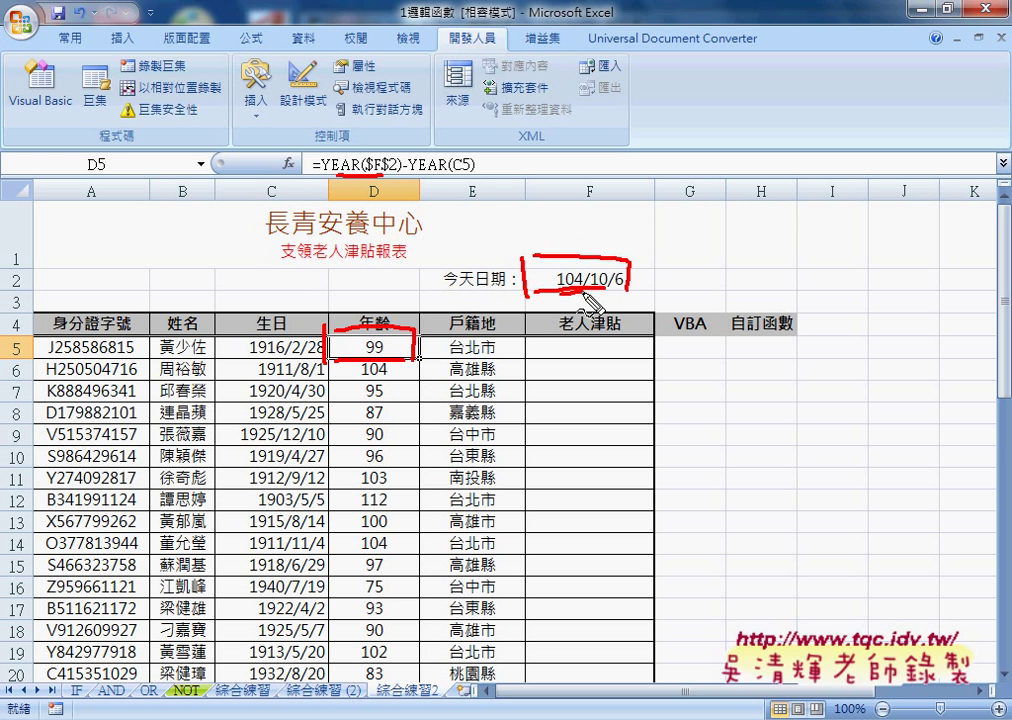
click(375, 356)
mouse_move(290, 356)
mouse_down()
mouse_move(243, 356)
mouse_move(320, 357)
mouse_up()
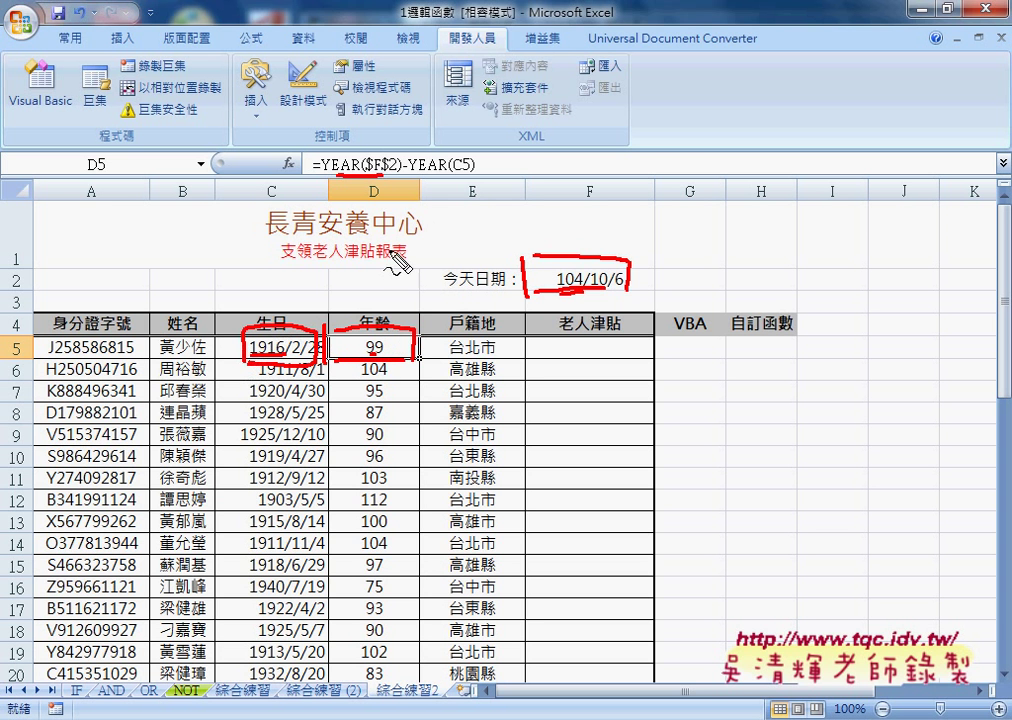
drag(454, 176, 471, 176)
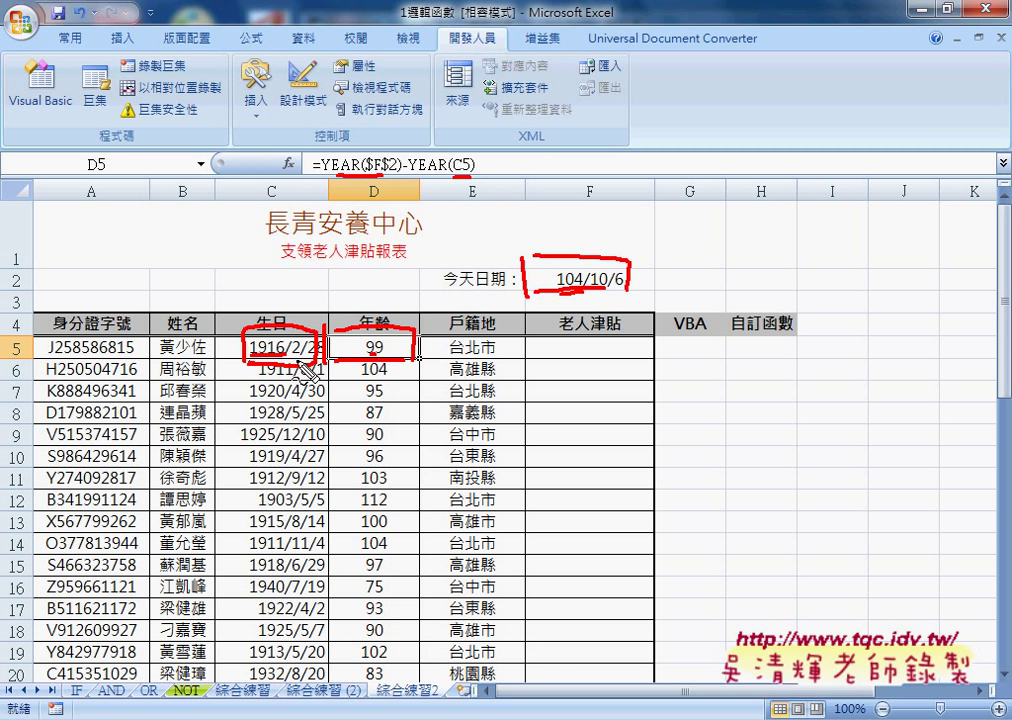
key(Escape)
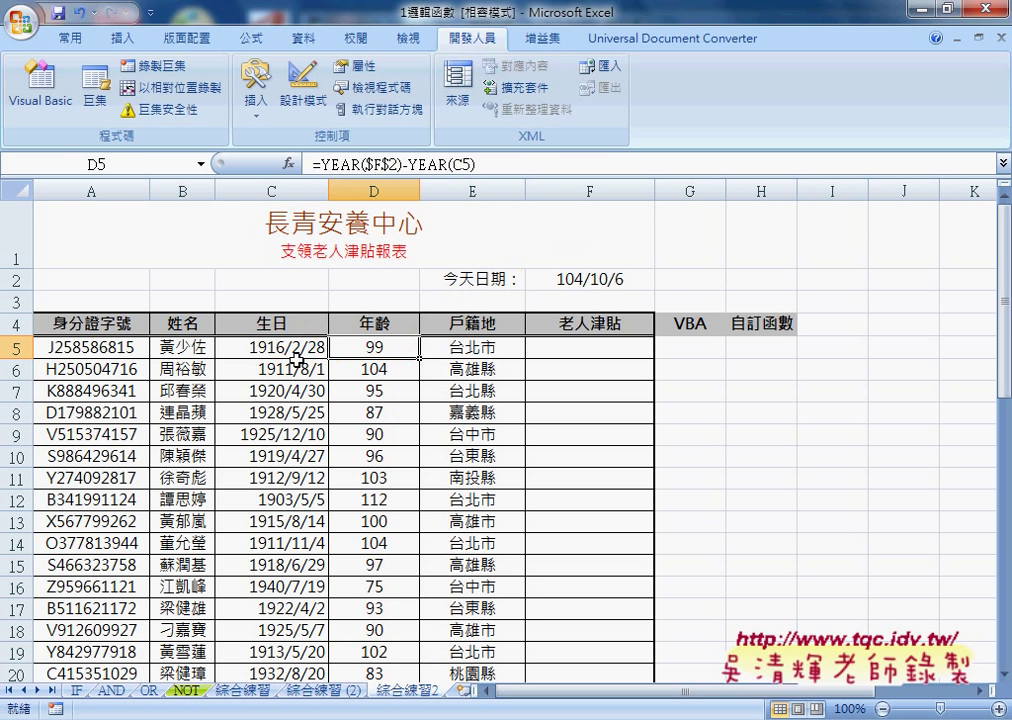
- Give F2 a Western date format so it displays 2015/10/6 instead of 104/10/6
click(303, 437)
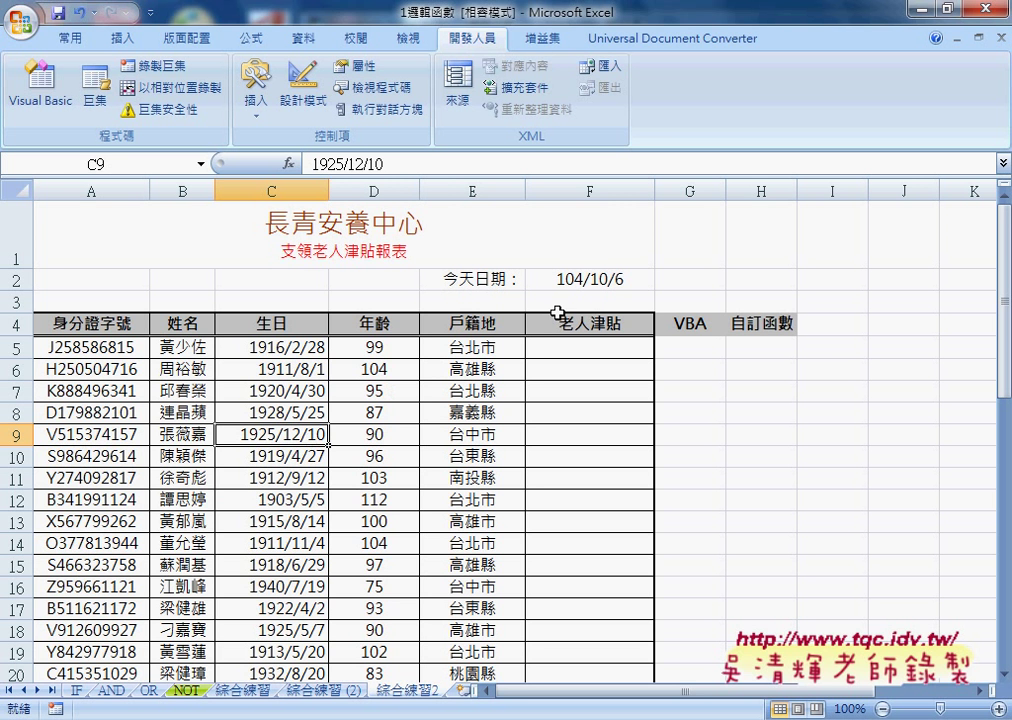
click(597, 279)
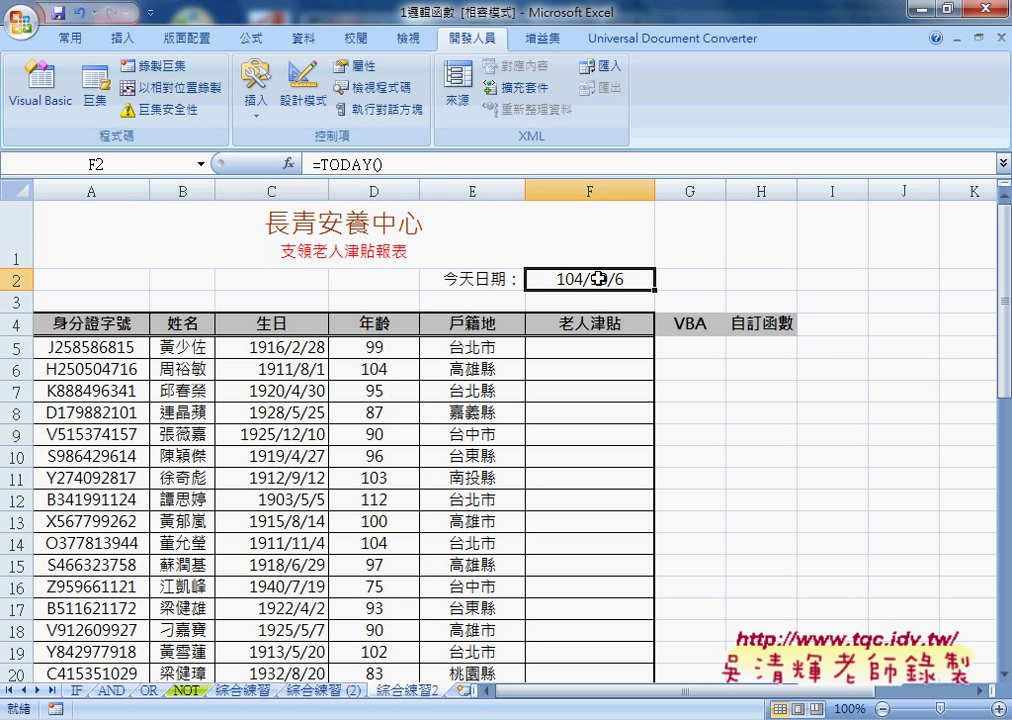
right_click(597, 279)
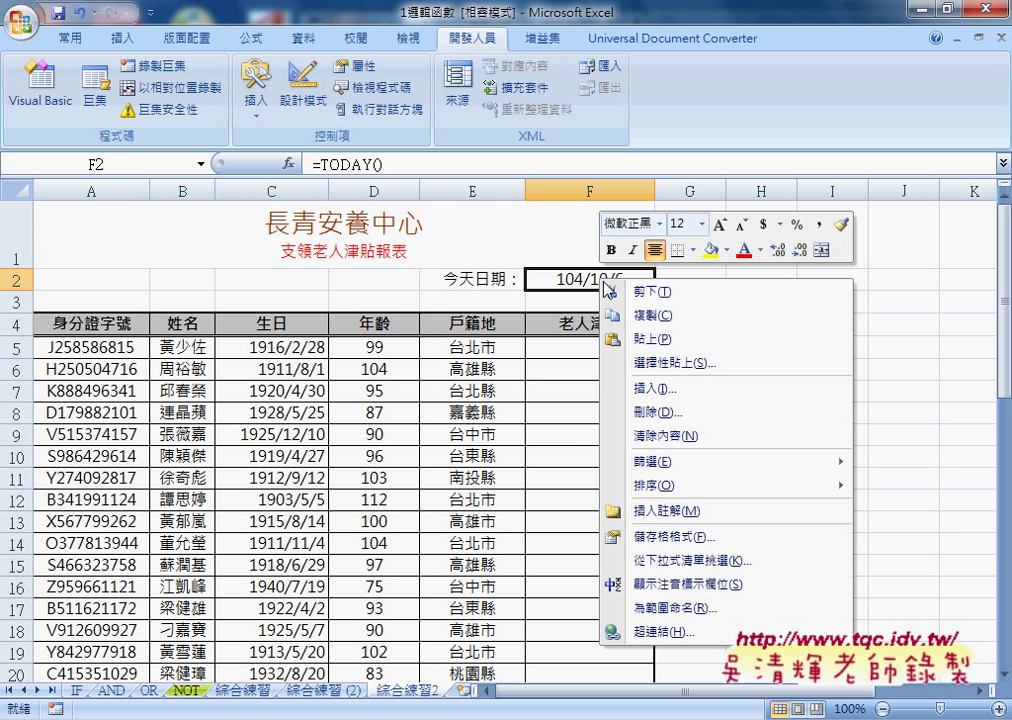
click(642, 482)
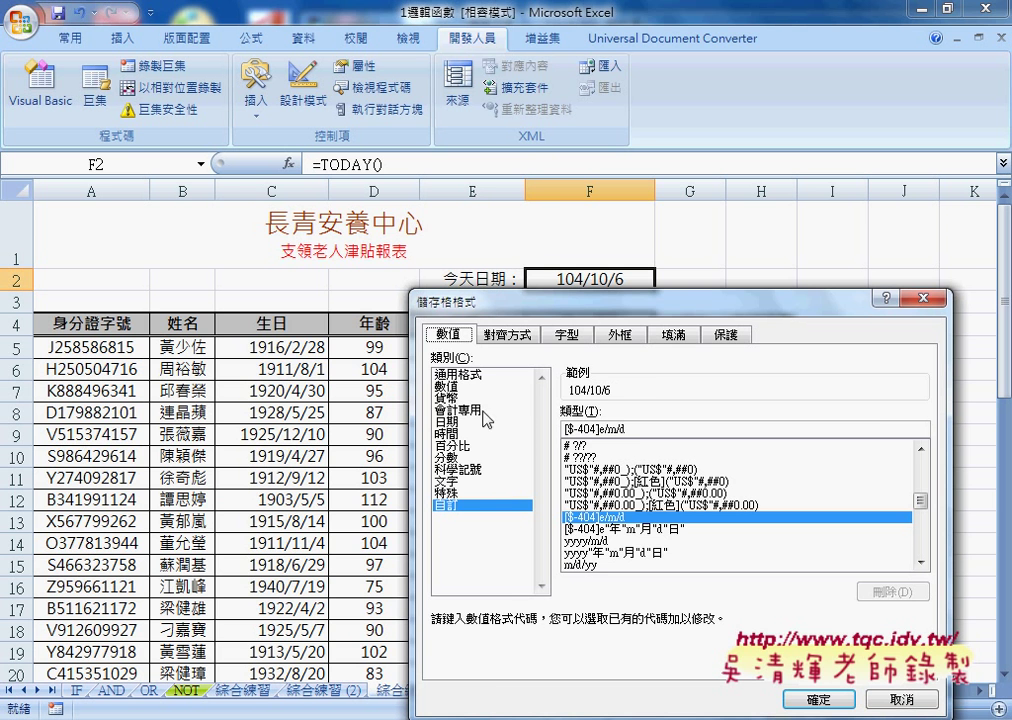
click(446, 422)
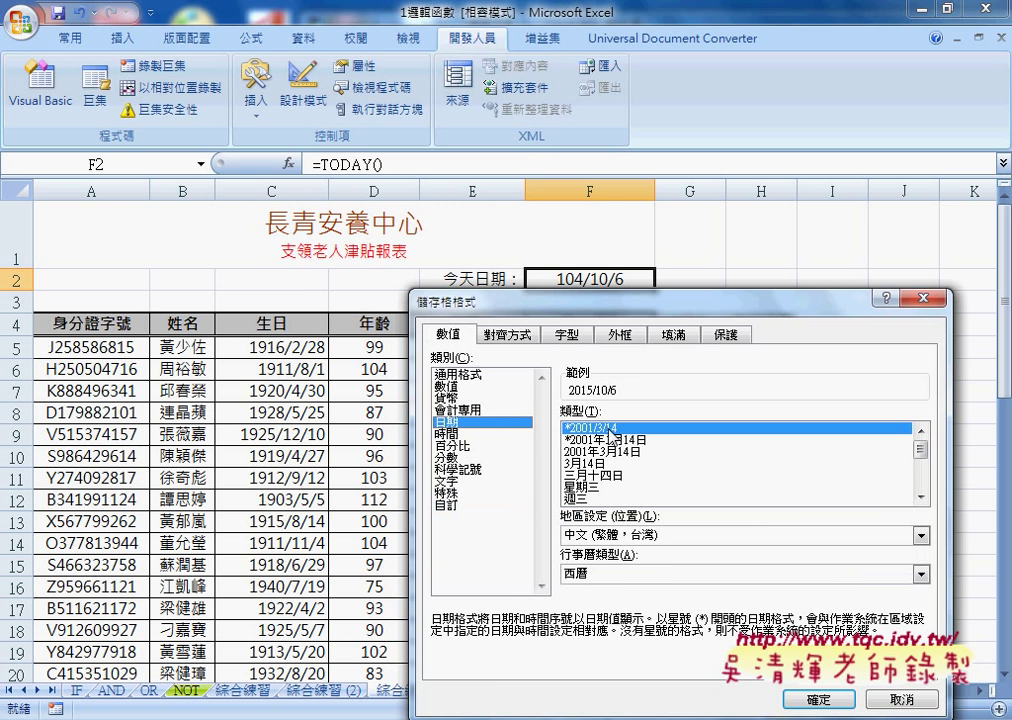
key(Return)
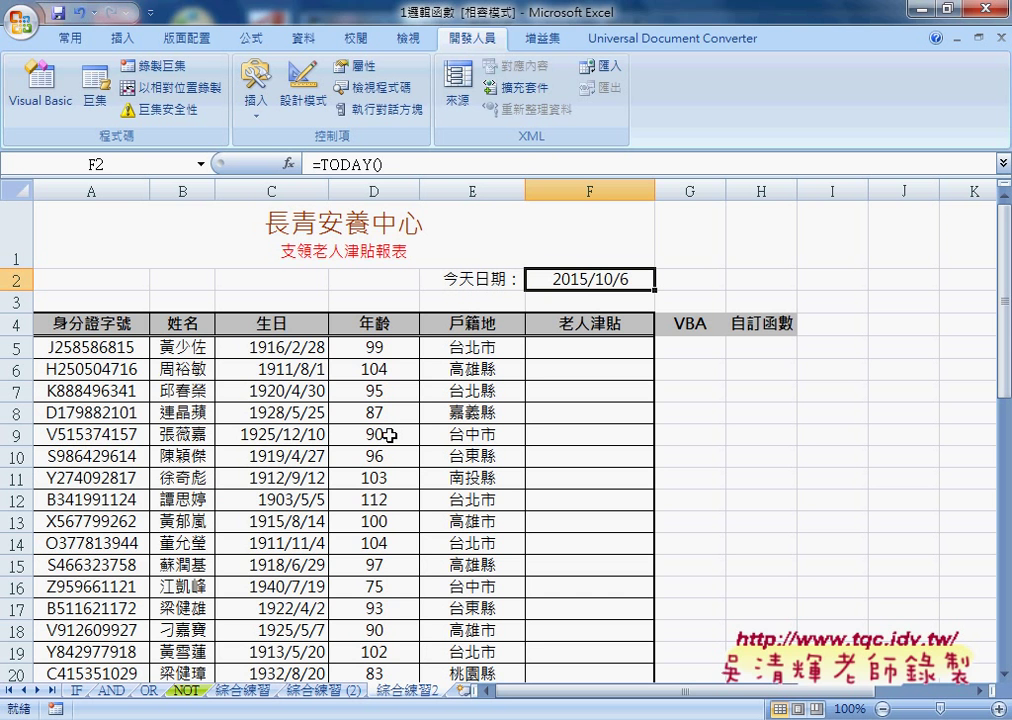
- Clear the old YEAR-difference age values from D5:D33, leaving D5 selected
click(402, 347)
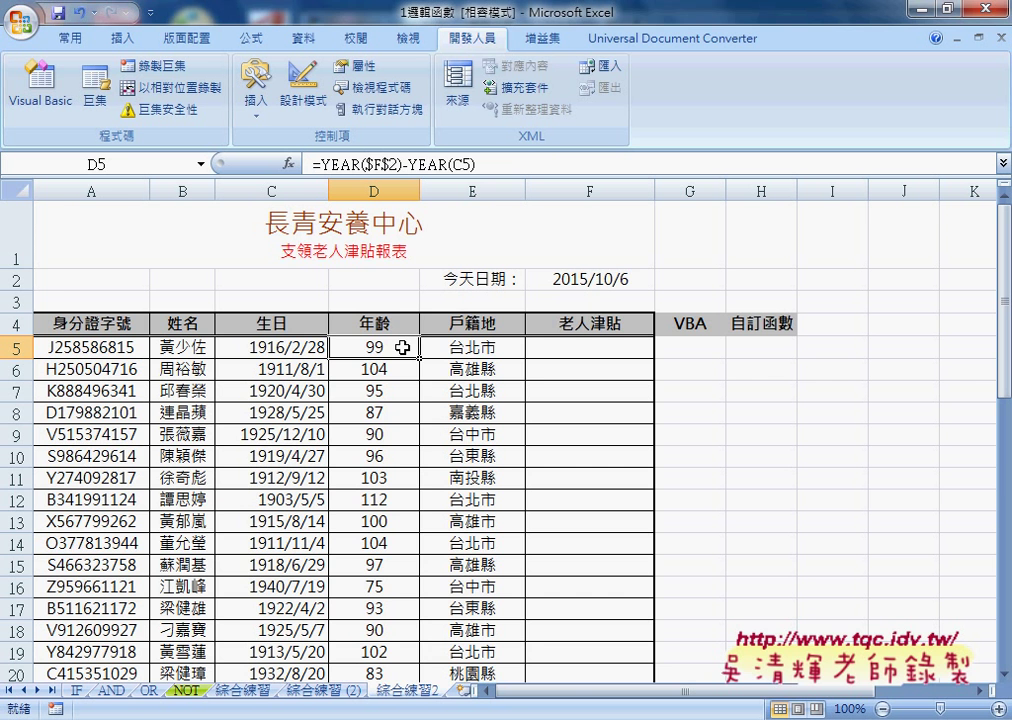
key(ctrl+shift+Down)
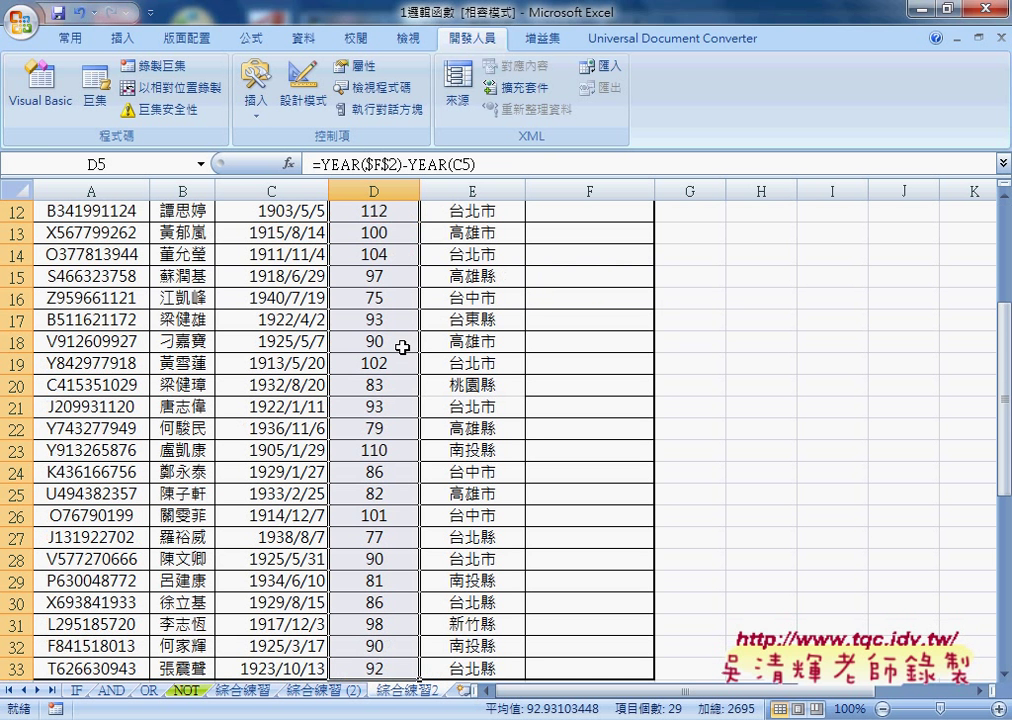
key(Delete)
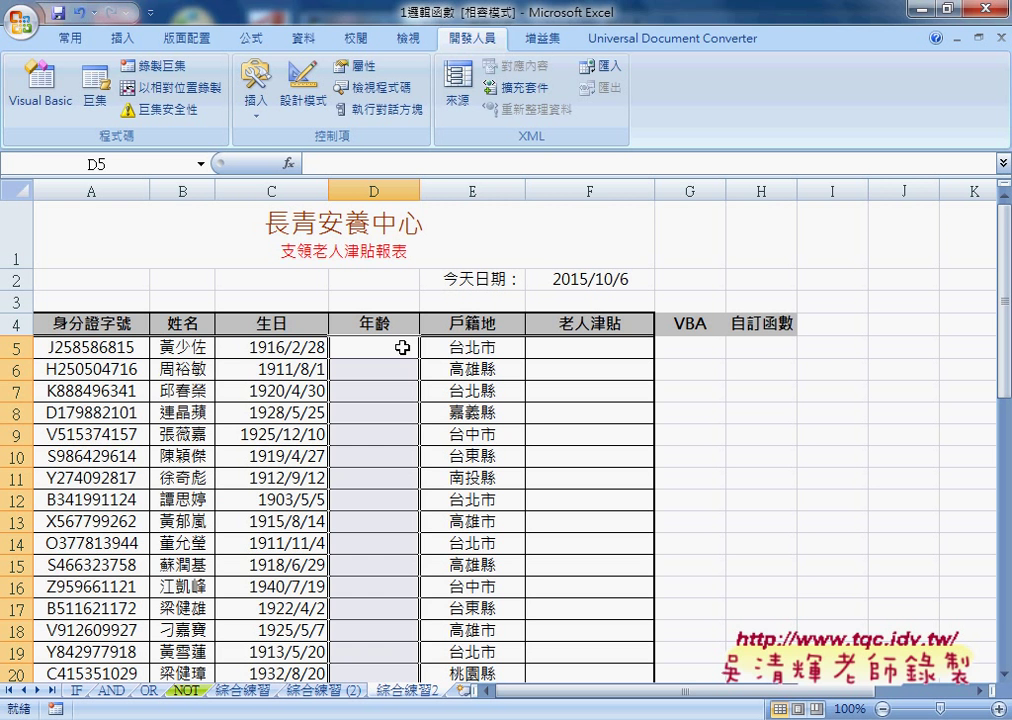
click(402, 347)
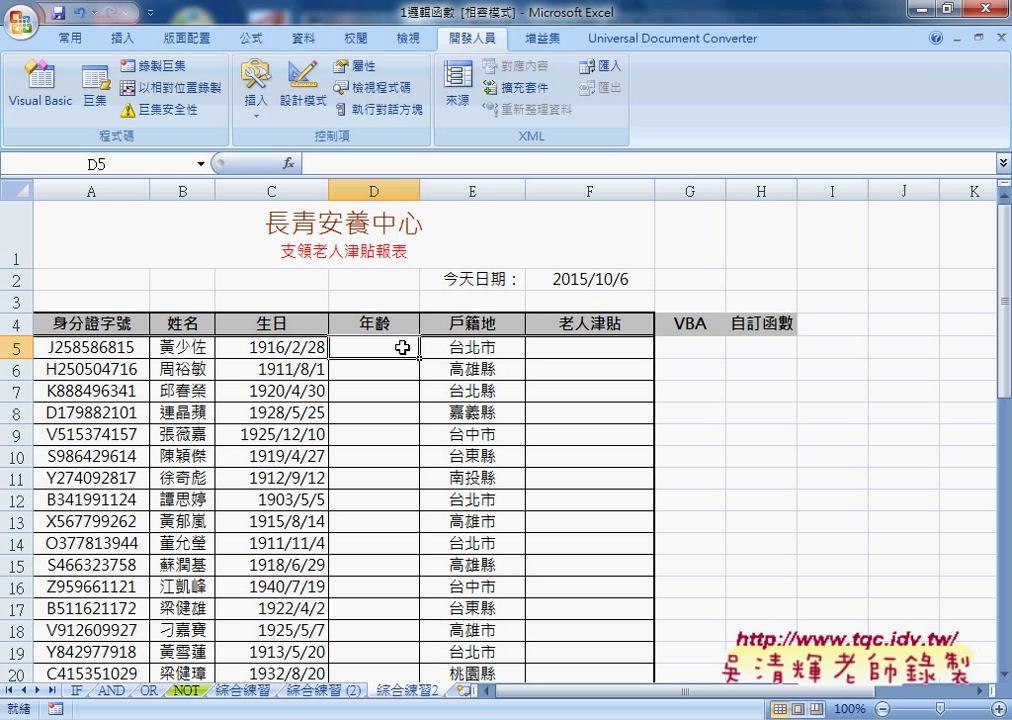
- Enter =DATEDIF(C5,F2,"Y") in D5 so the first resident's age shows 99
click(289, 163)
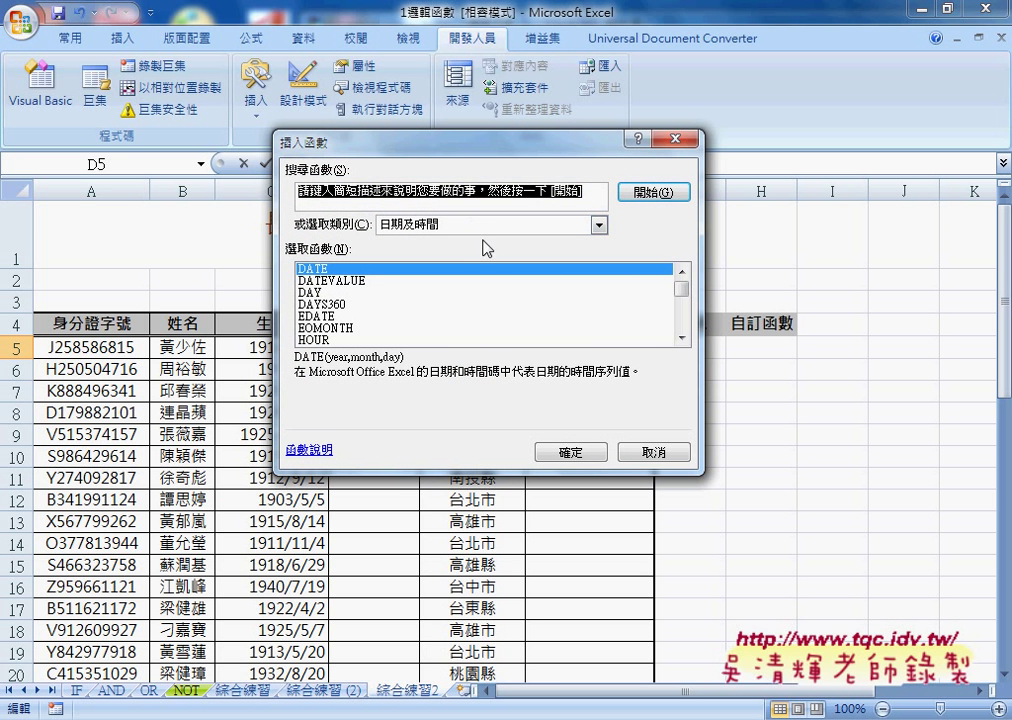
click(682, 340)
click(653, 452)
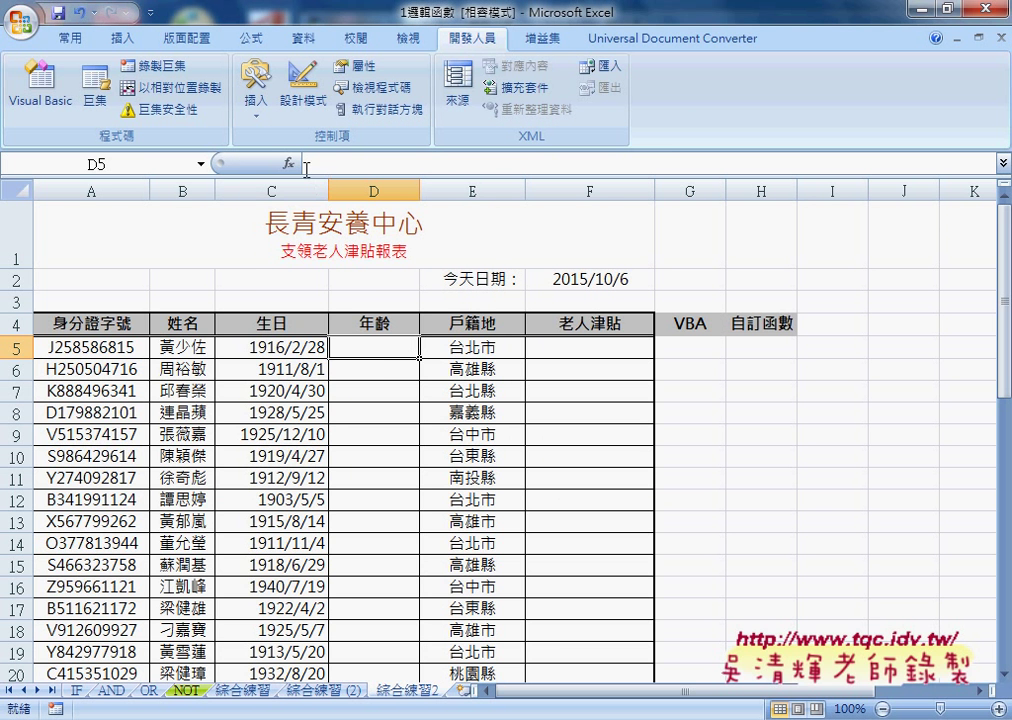
click(306, 168)
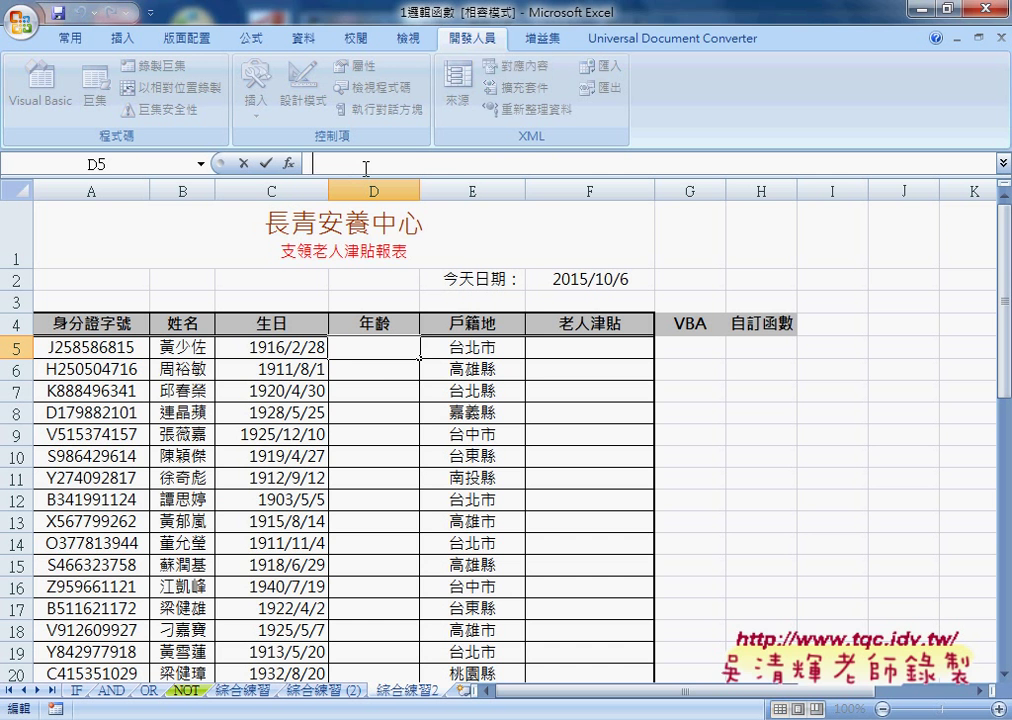
text(=)
text(date)
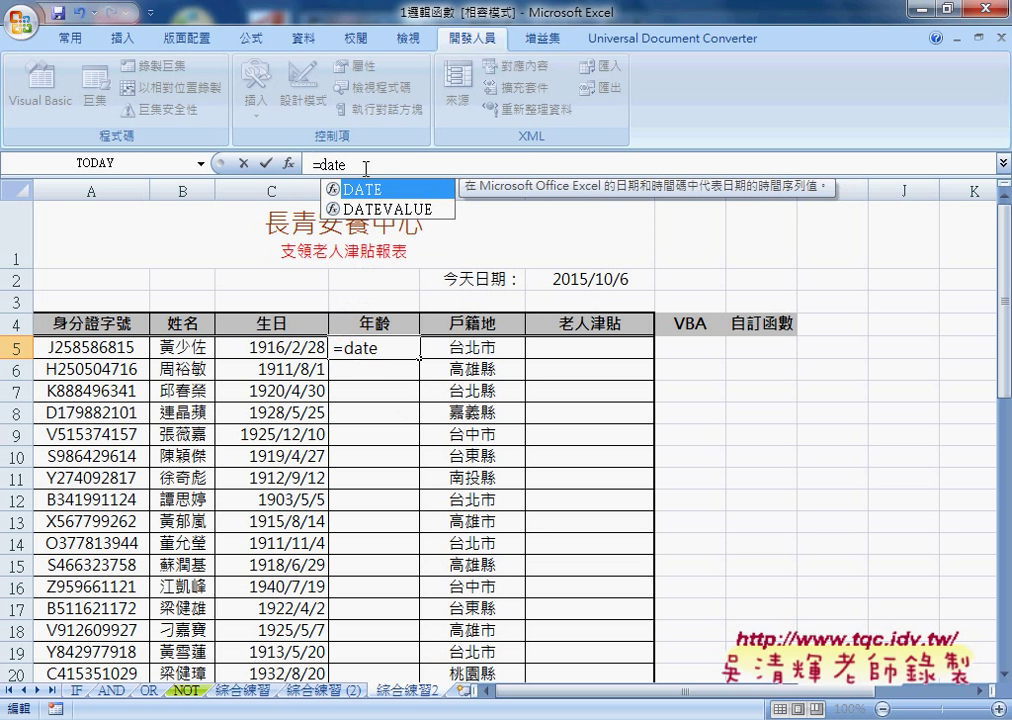
text(dif)
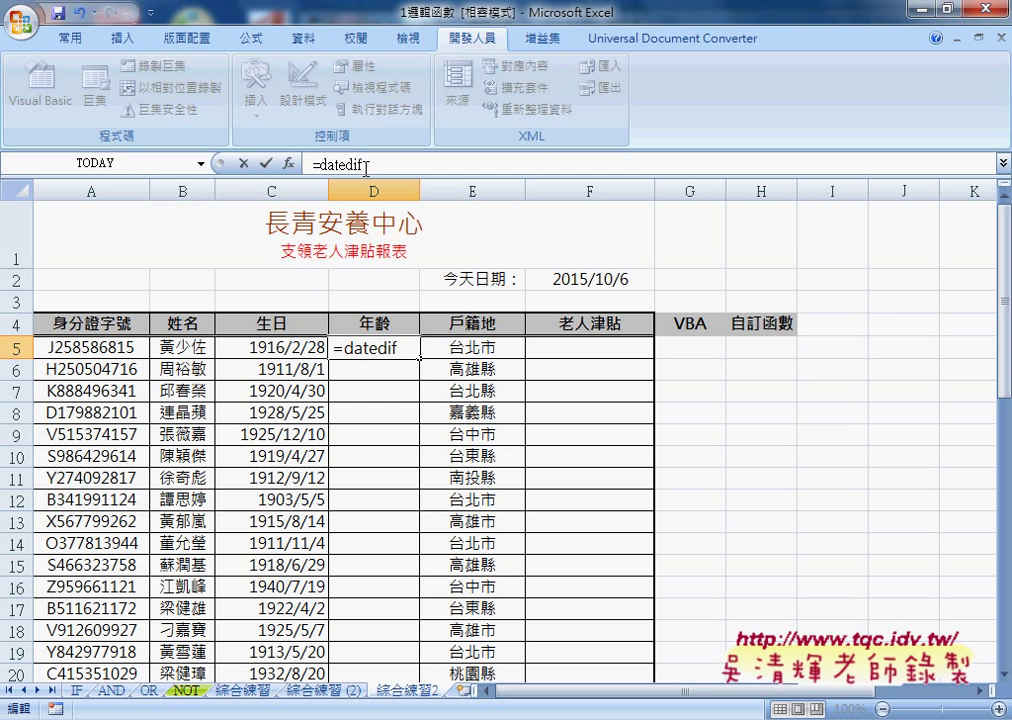
text(()
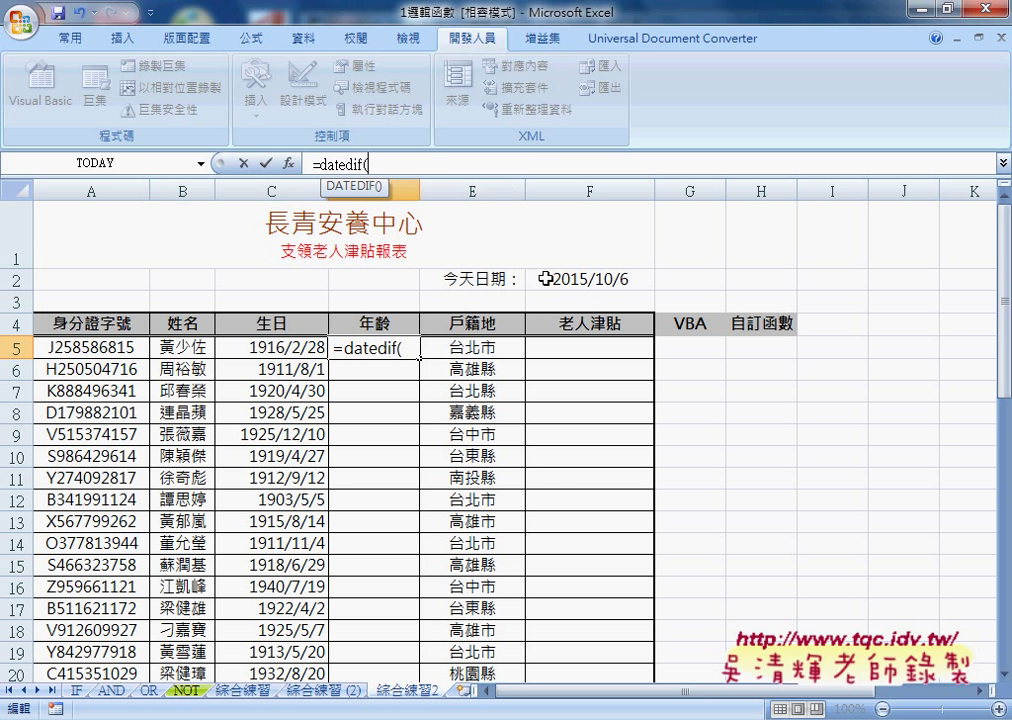
click(283, 350)
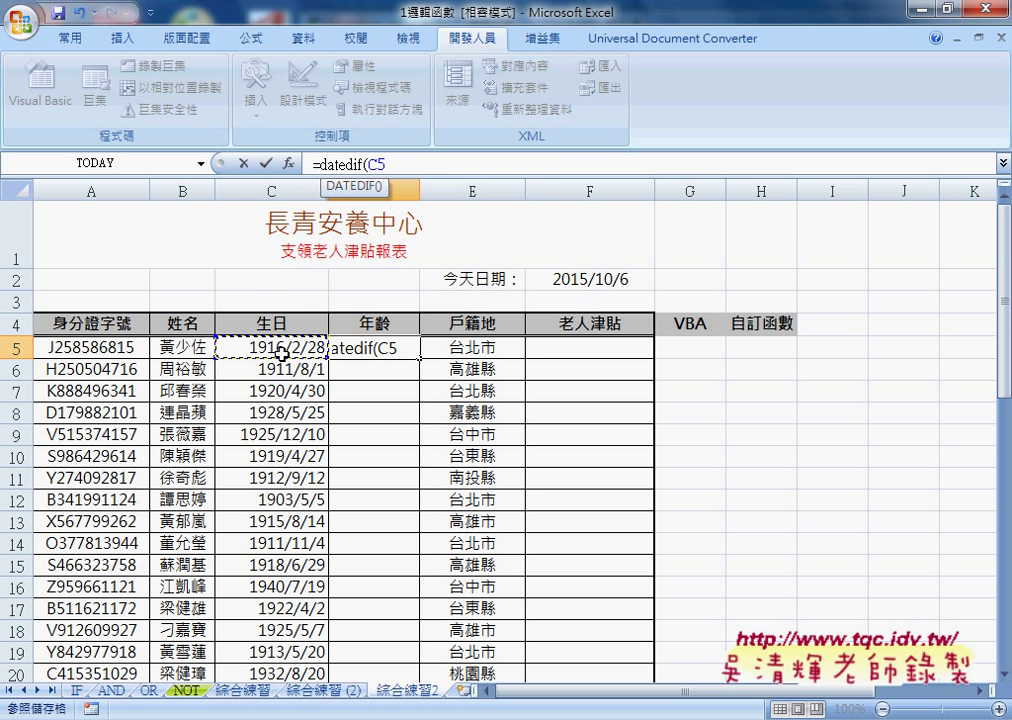
text(,)
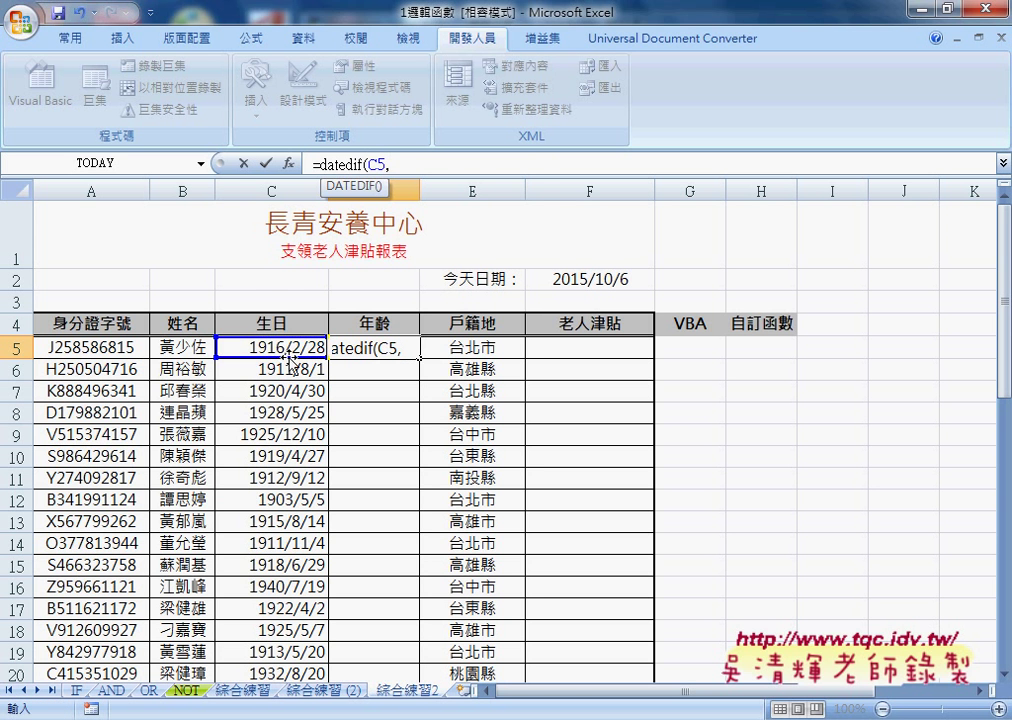
click(582, 281)
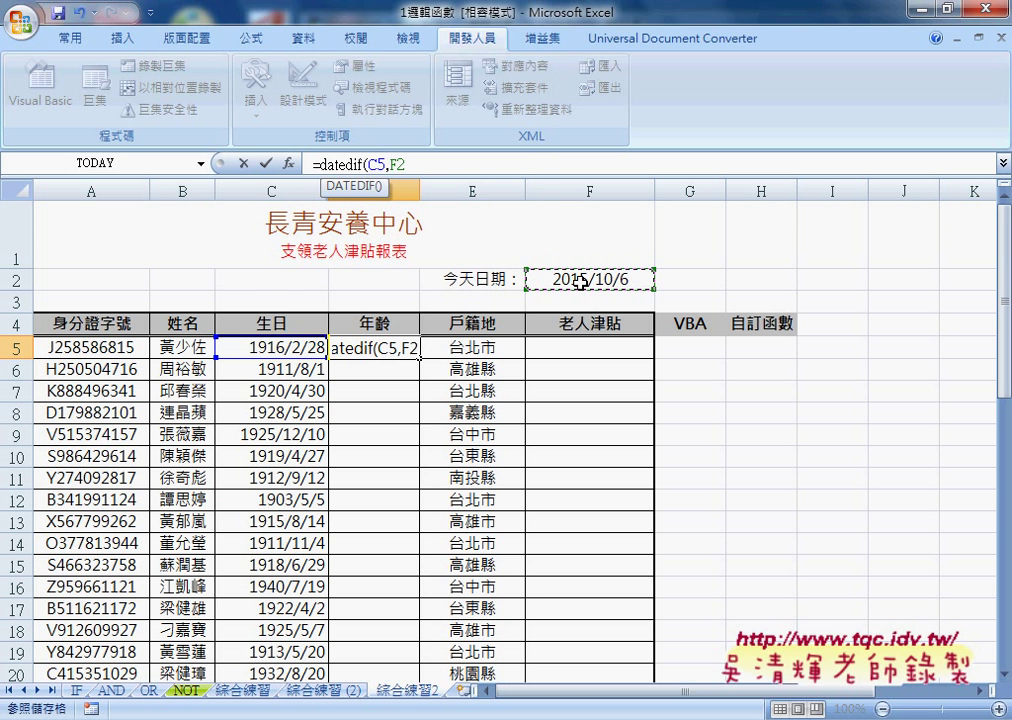
text(,")
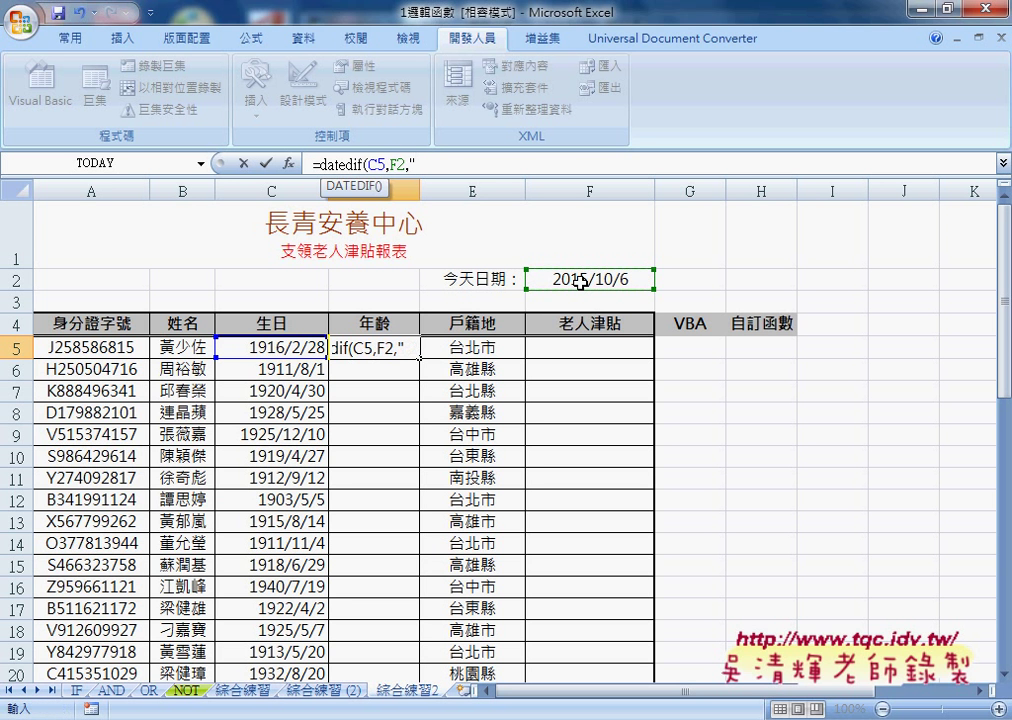
text(Y)
text("))
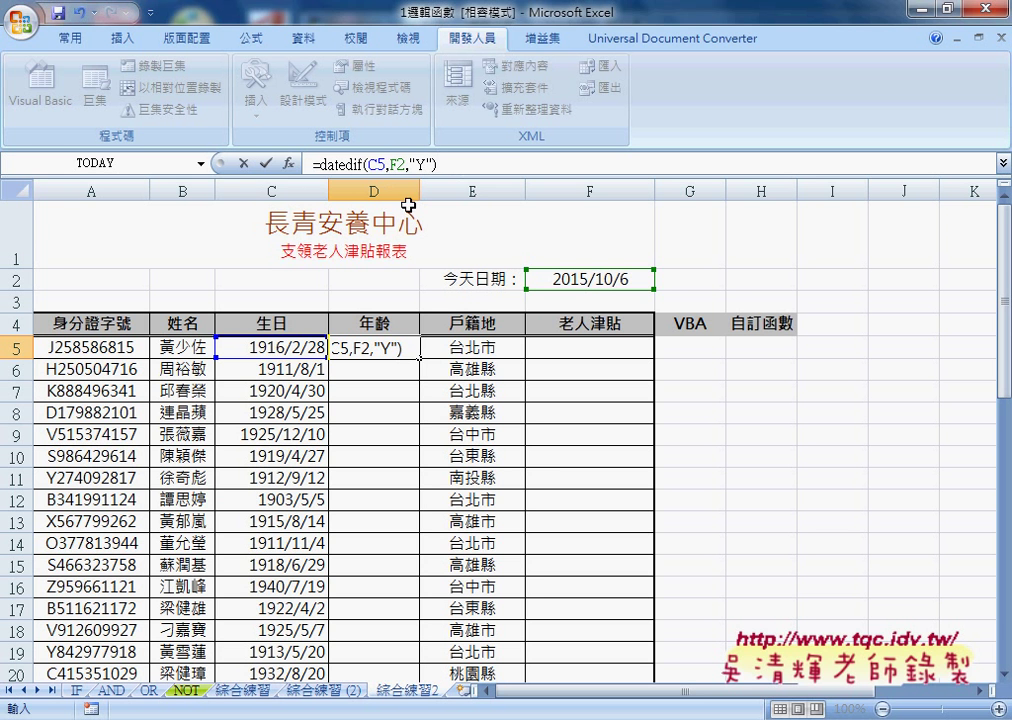
click(266, 163)
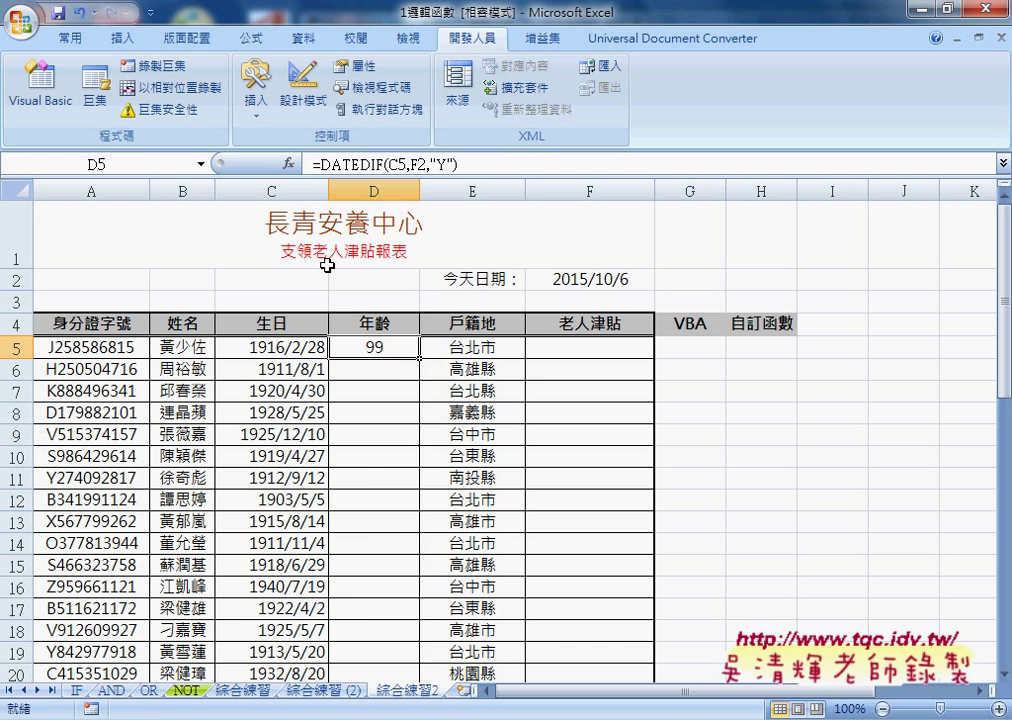
- Make D5's F2 reference absolute ($F$2) and fill the DATEDIF formula down column D
double_click(420, 356)
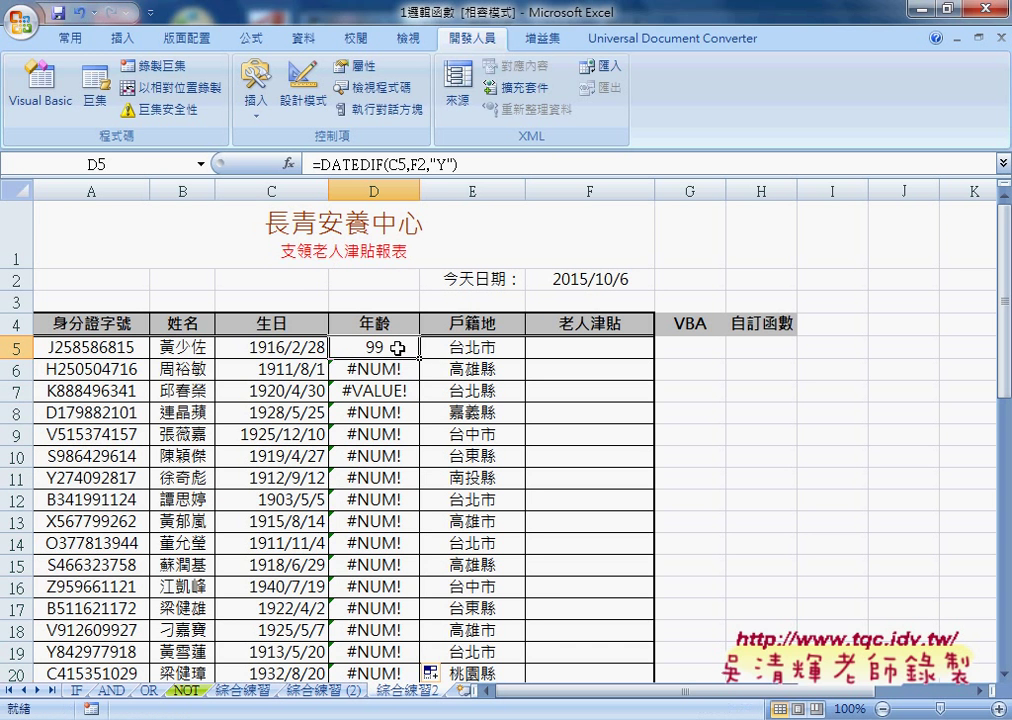
click(418, 163)
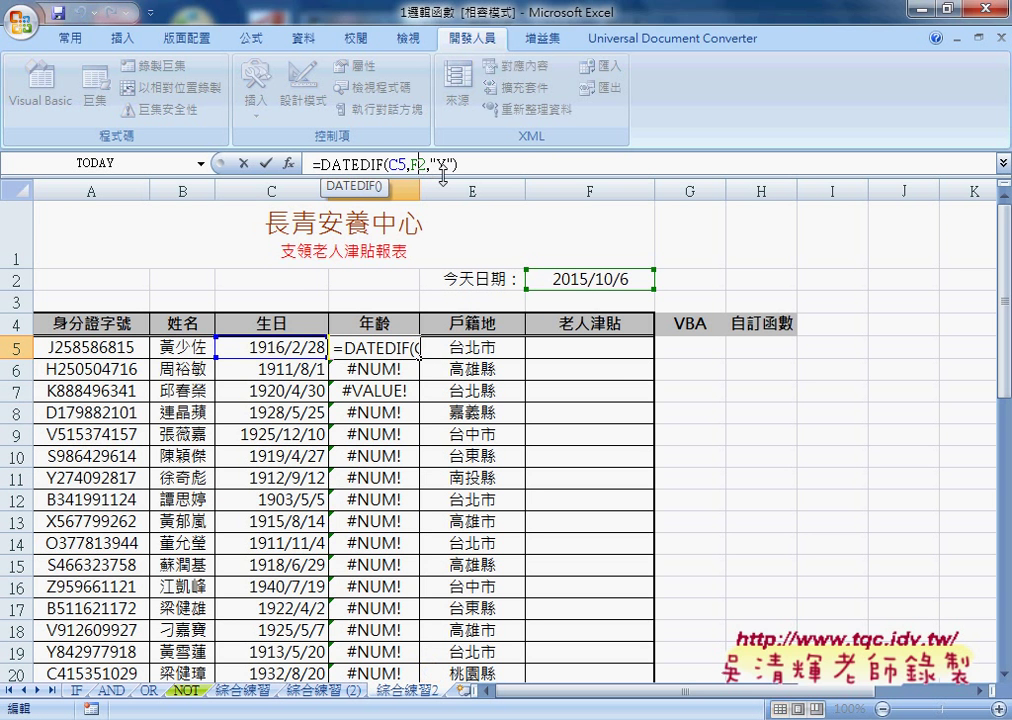
key(F4)
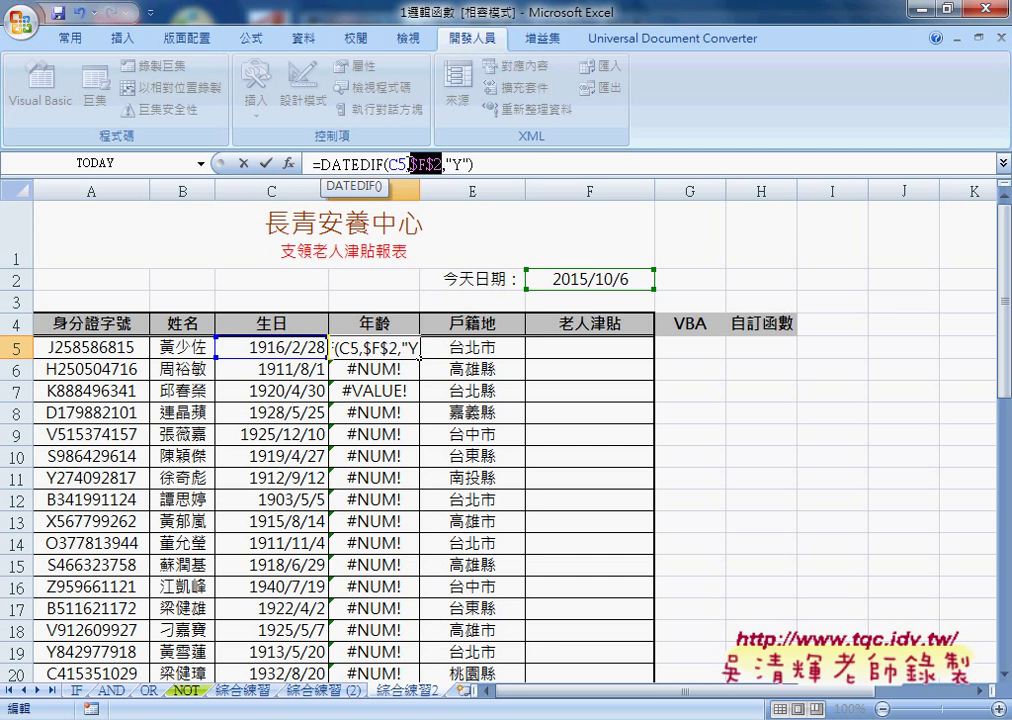
key(ctrl+Return)
double_click(421, 357)
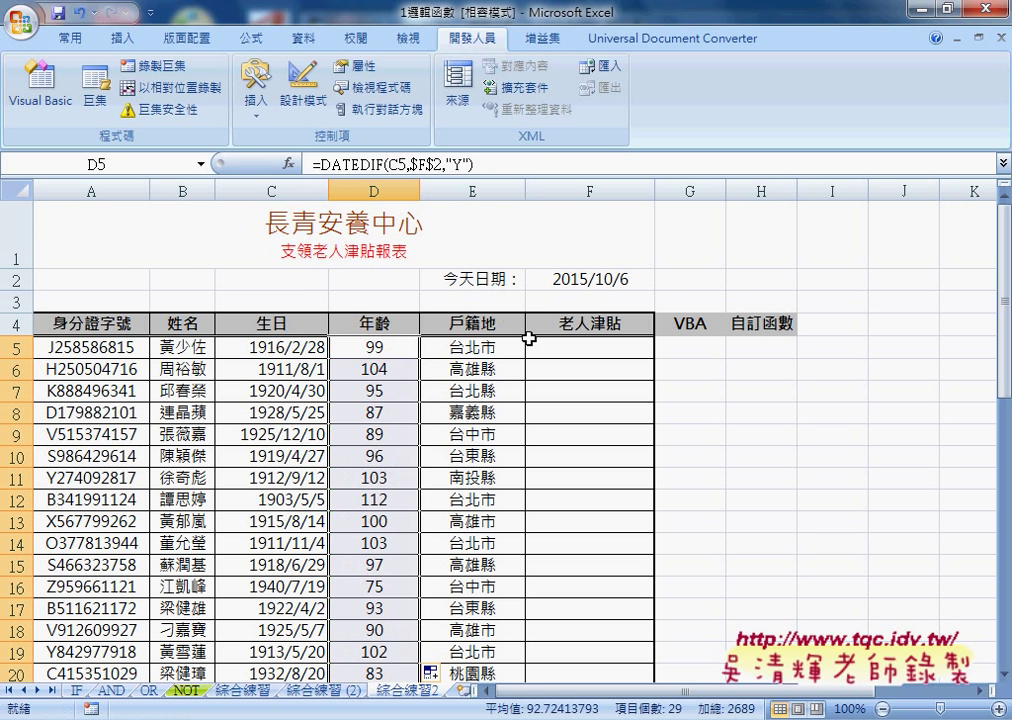
click(377, 434)
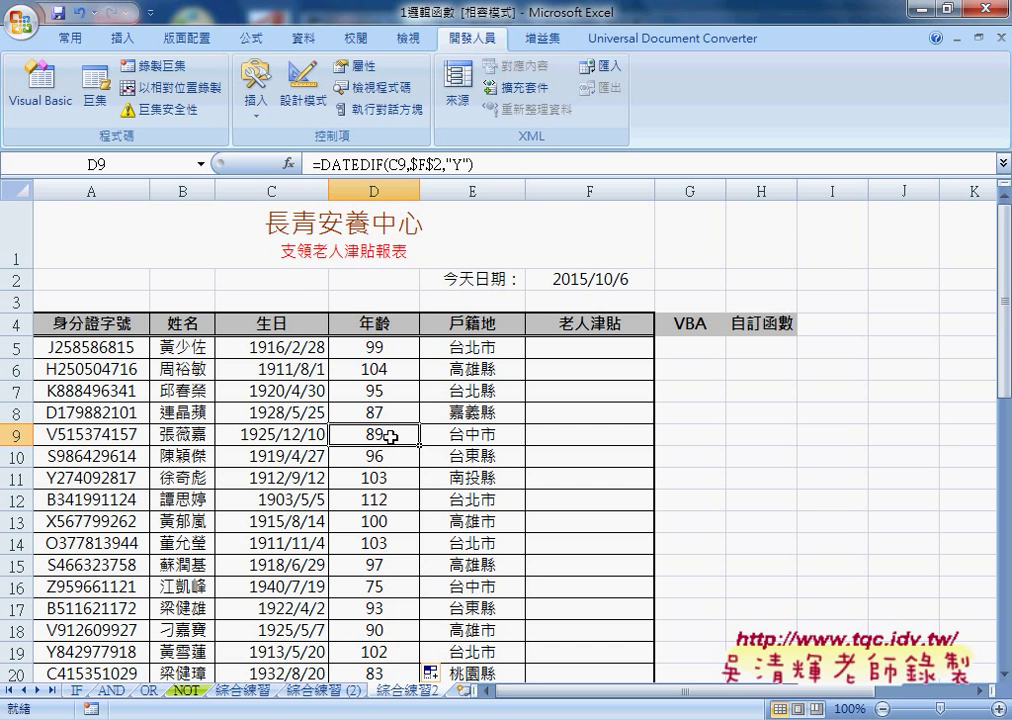
- Change the C9 birthday to 1925/10/6 so D9's age becomes 90
double_click(296, 434)
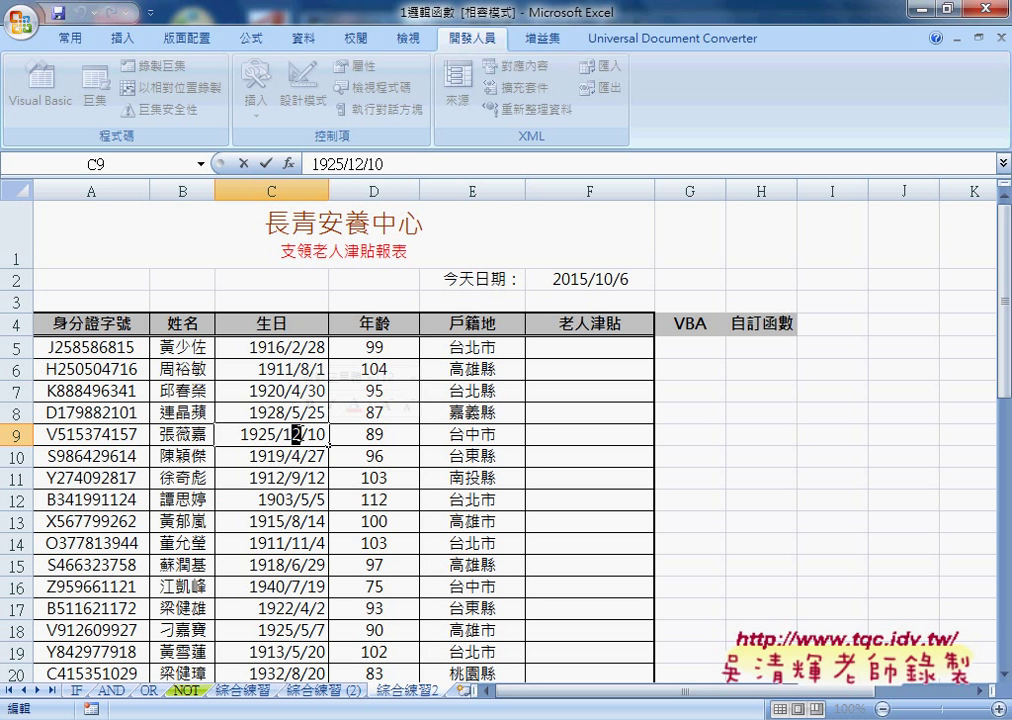
text(0)
key(BackSpace)
key(BackSpace)
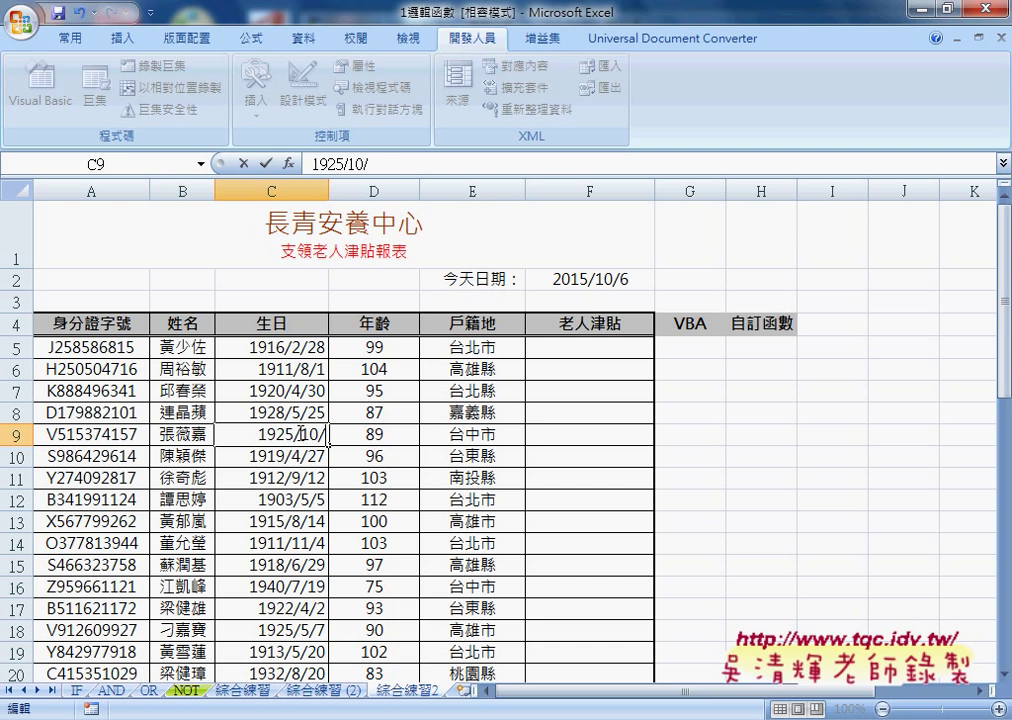
text(6)
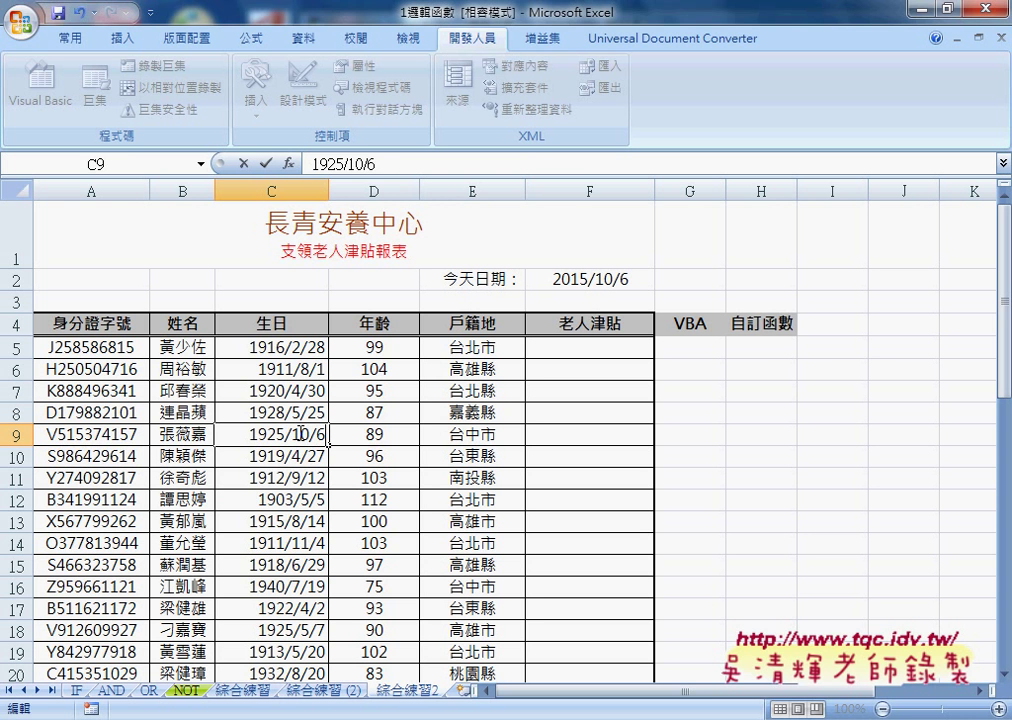
key(Return)
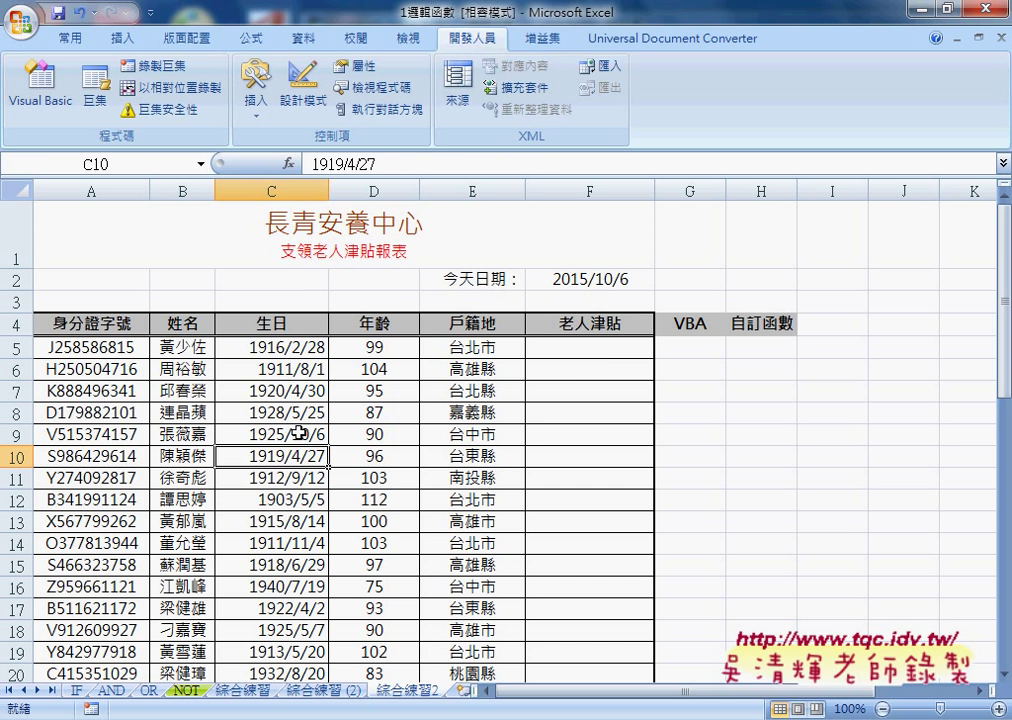
click(606, 350)
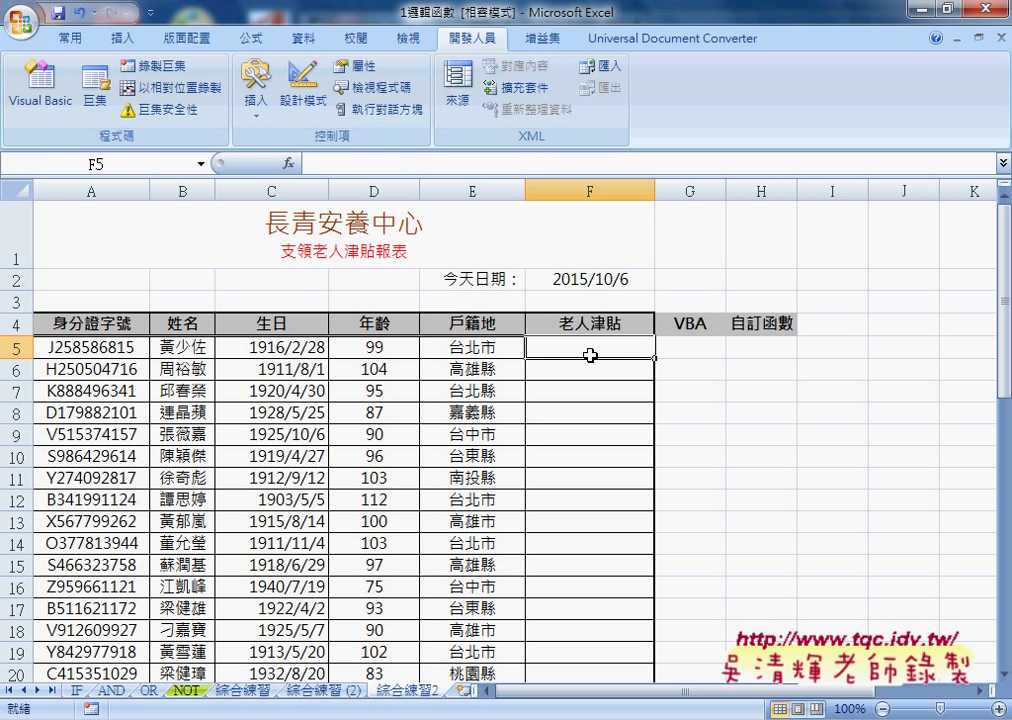
scroll(590, 355, down, 5)
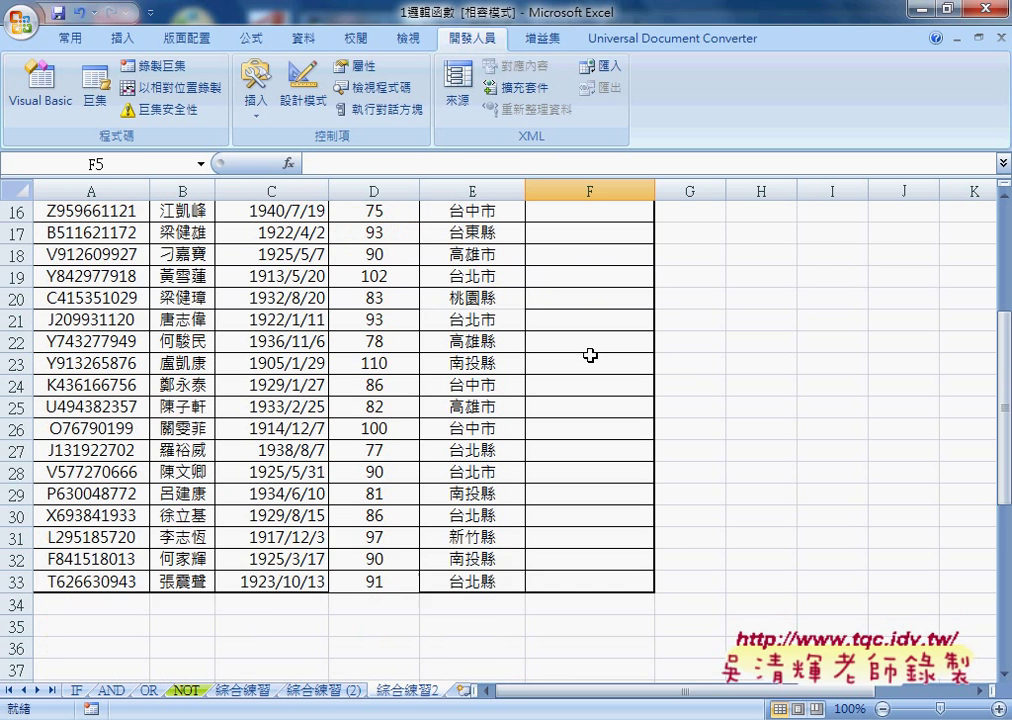
scroll(590, 355, down, 1)
scroll(590, 355, up, 4)
scroll(590, 355, up, 2)
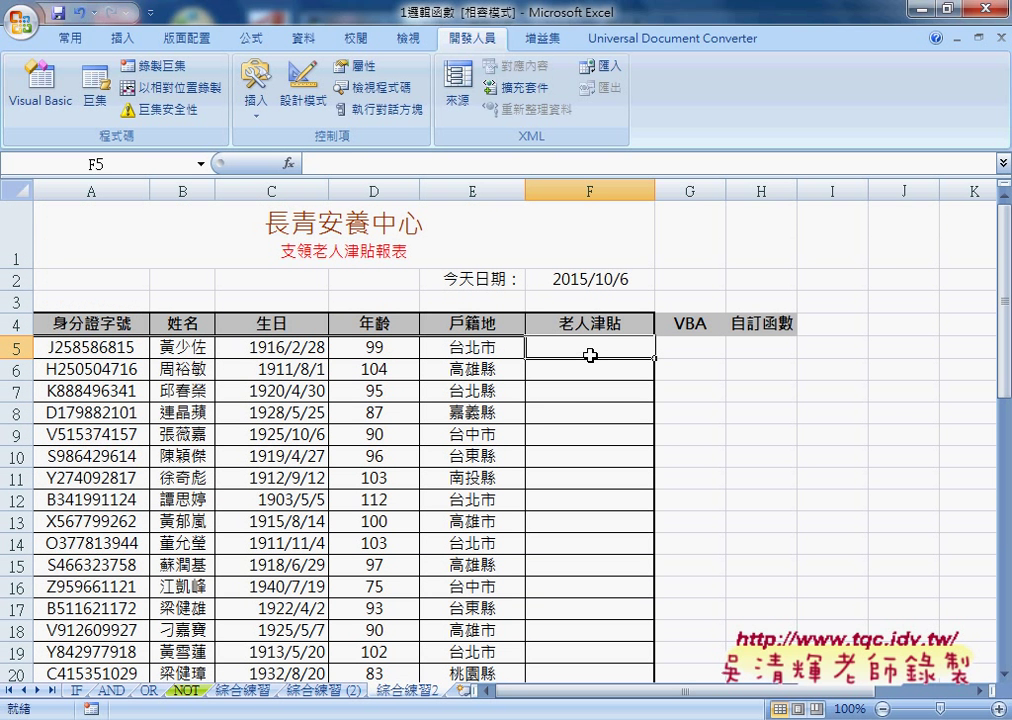
click(355, 348)
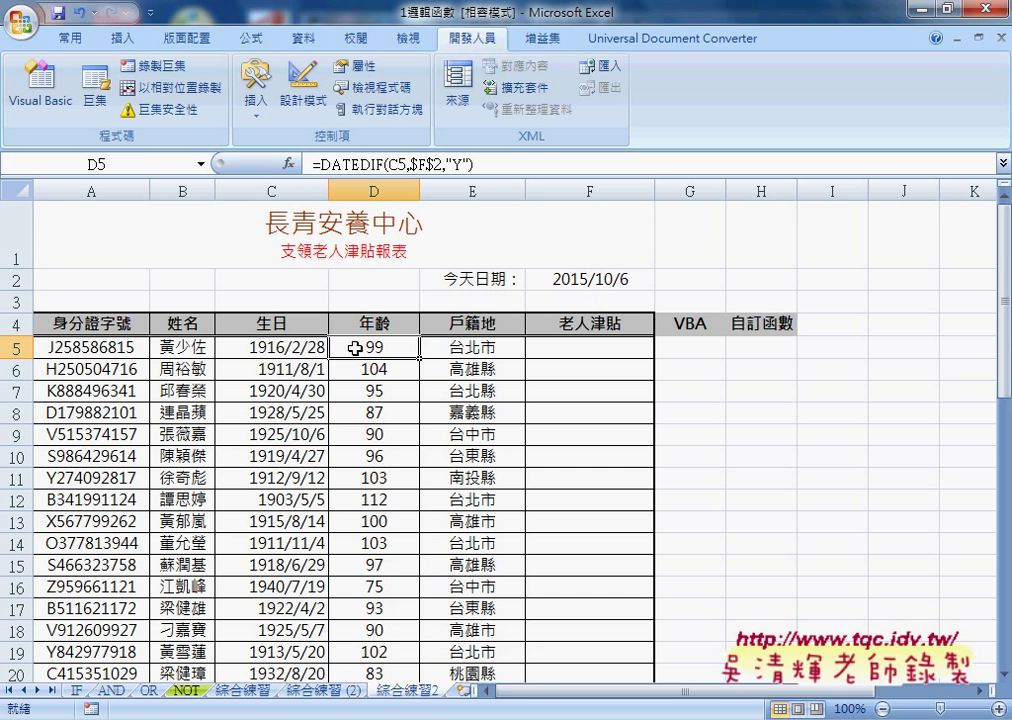
scroll(355, 348, down, 2)
scroll(355, 348, down, 2)
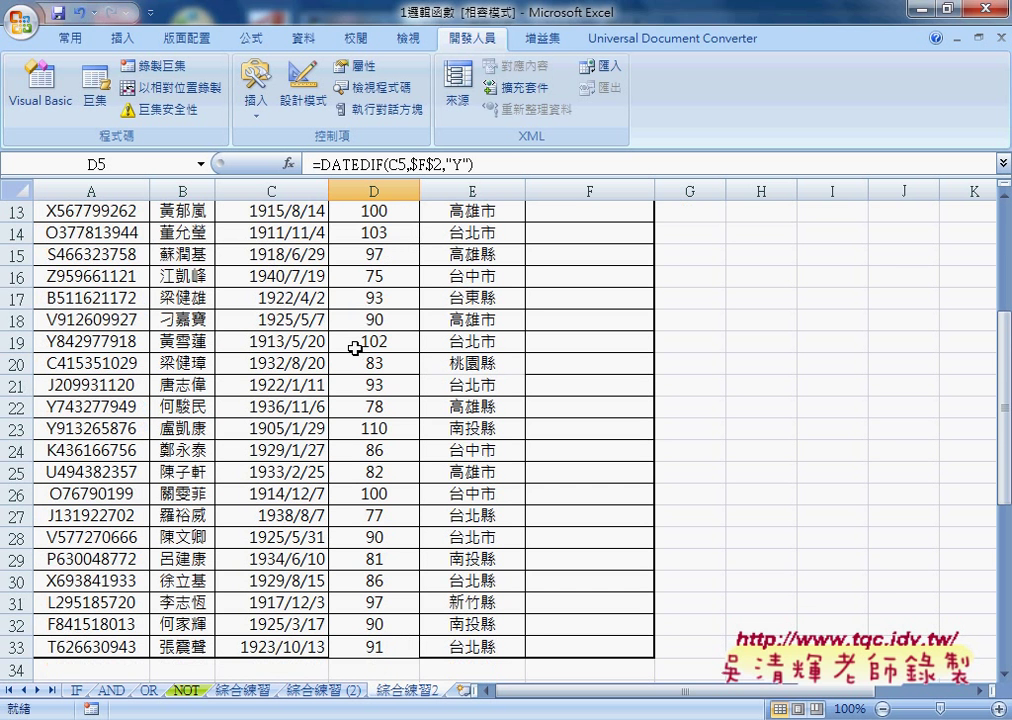
scroll(355, 348, up, 4)
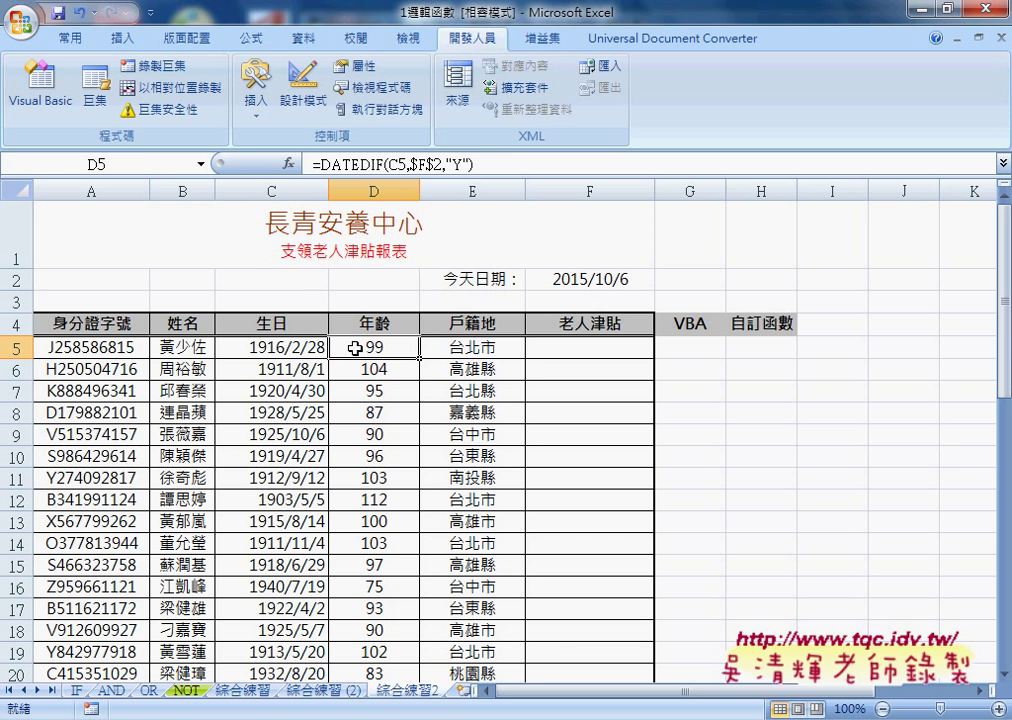
click(572, 345)
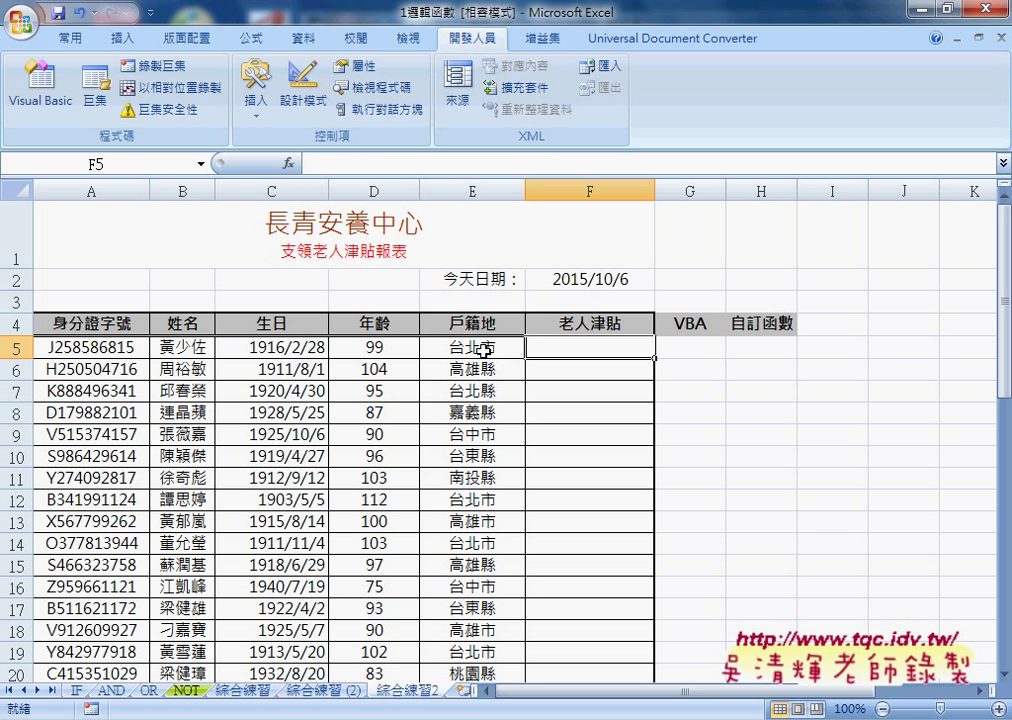
click(484, 350)
click(486, 391)
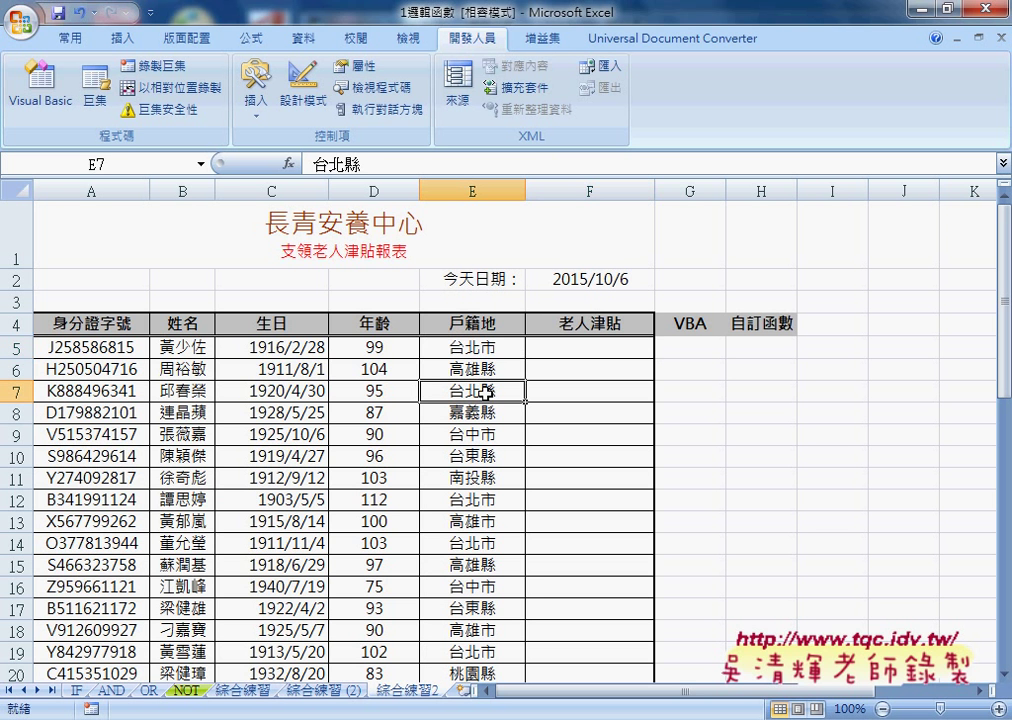
click(481, 349)
click(481, 391)
click(481, 349)
click(484, 392)
click(593, 348)
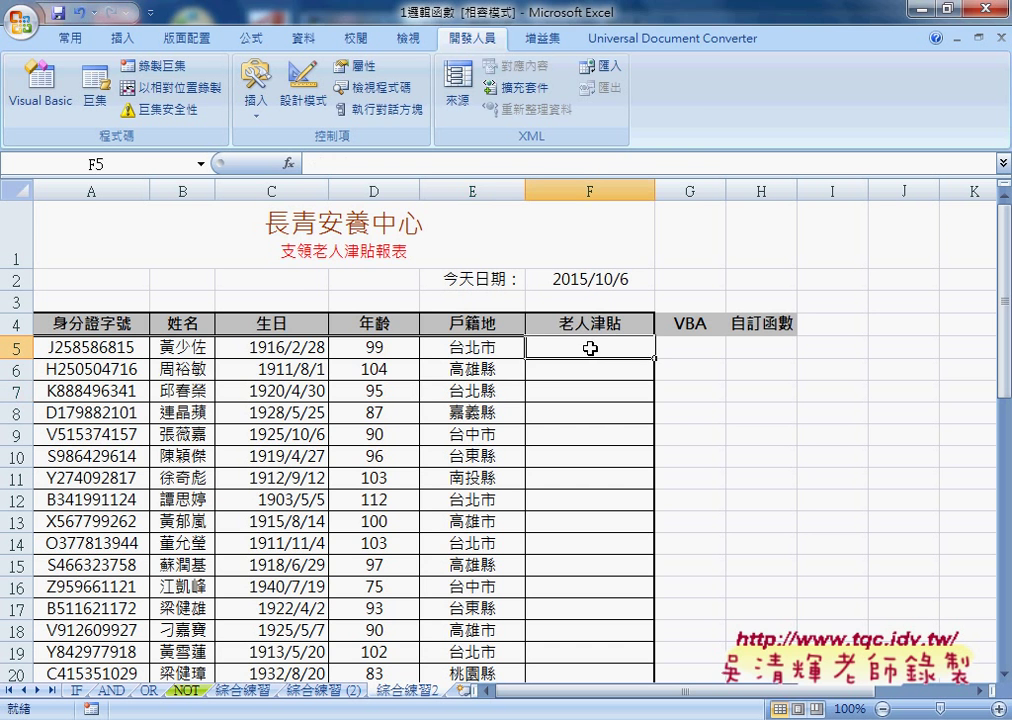
- Open Insert Function for F5 filtered to the 邏輯 category, moved clear of the table
click(290, 164)
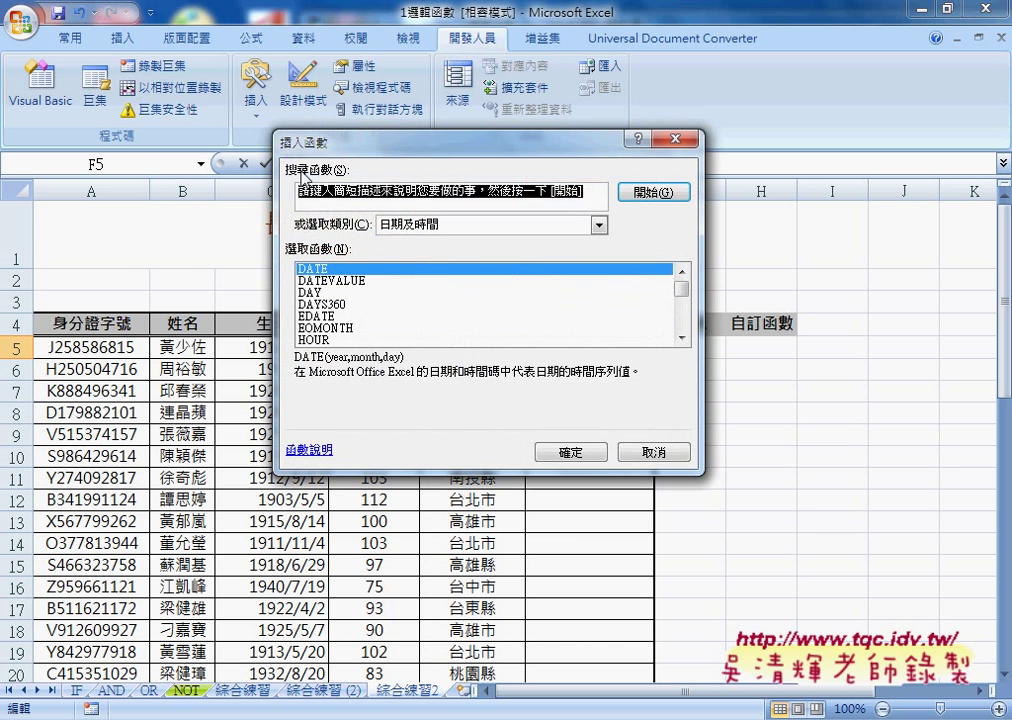
click(449, 232)
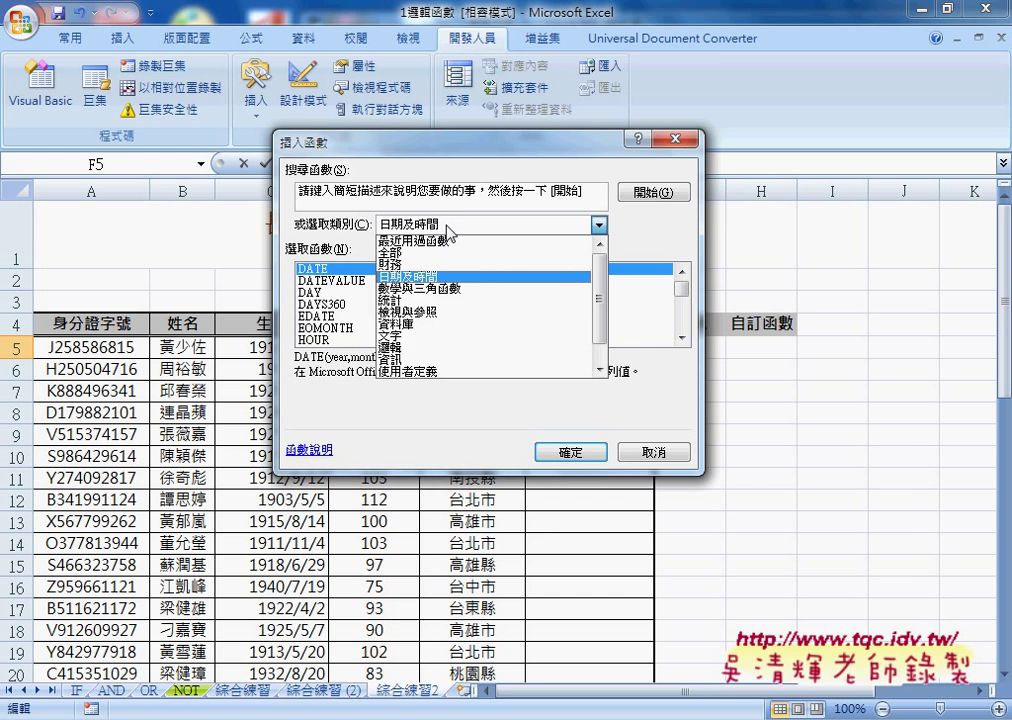
click(452, 358)
drag(335, 143, 527, 405)
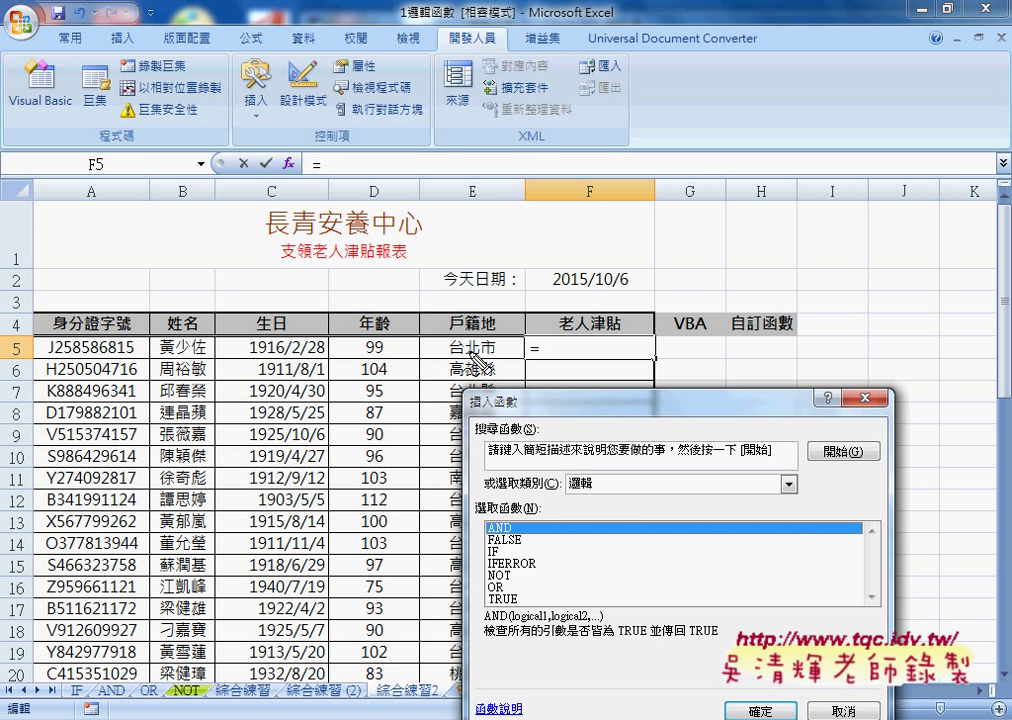
mouse_move(466, 362)
mouse_down()
mouse_move(488, 342)
mouse_move(450, 360)
mouse_move(464, 403)
mouse_up()
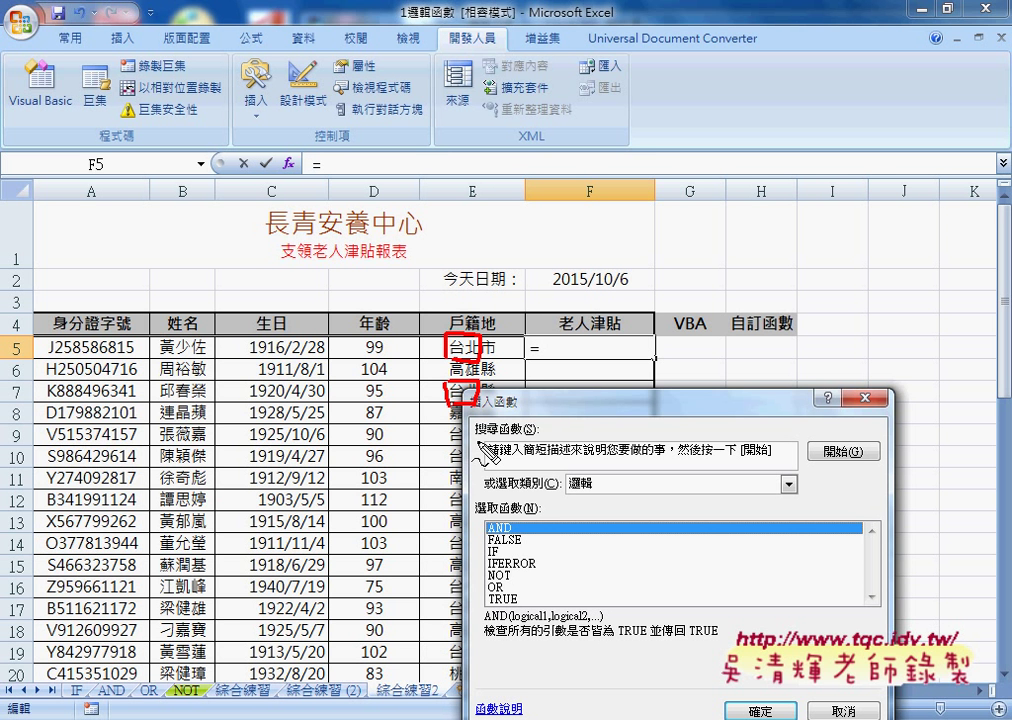
drag(433, 330, 447, 408)
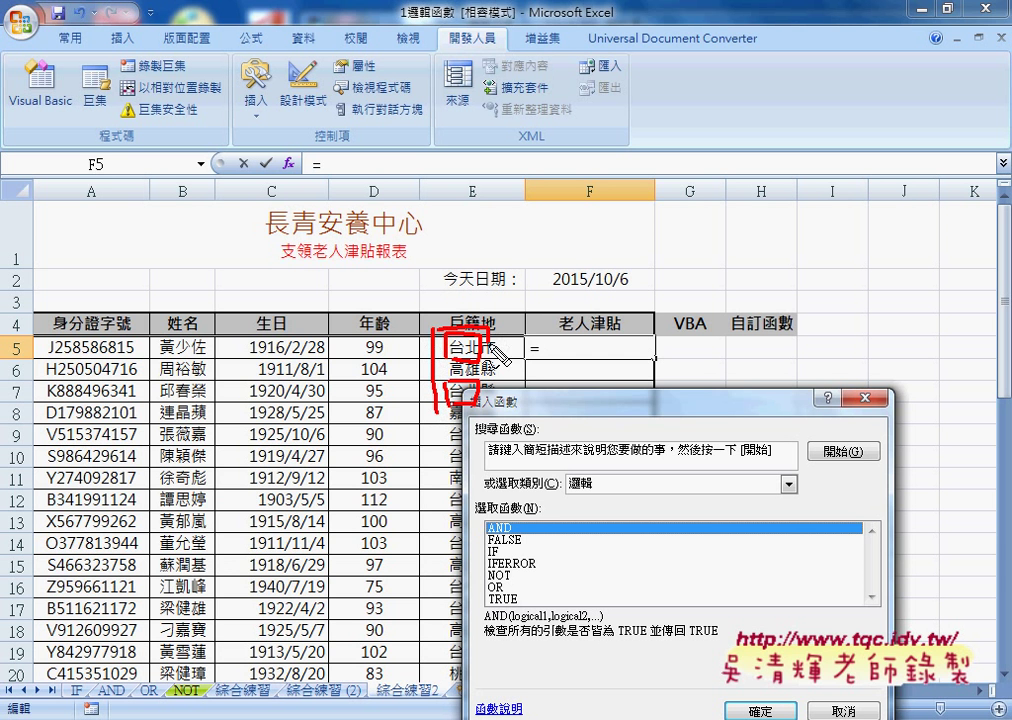
drag(457, 378, 444, 412)
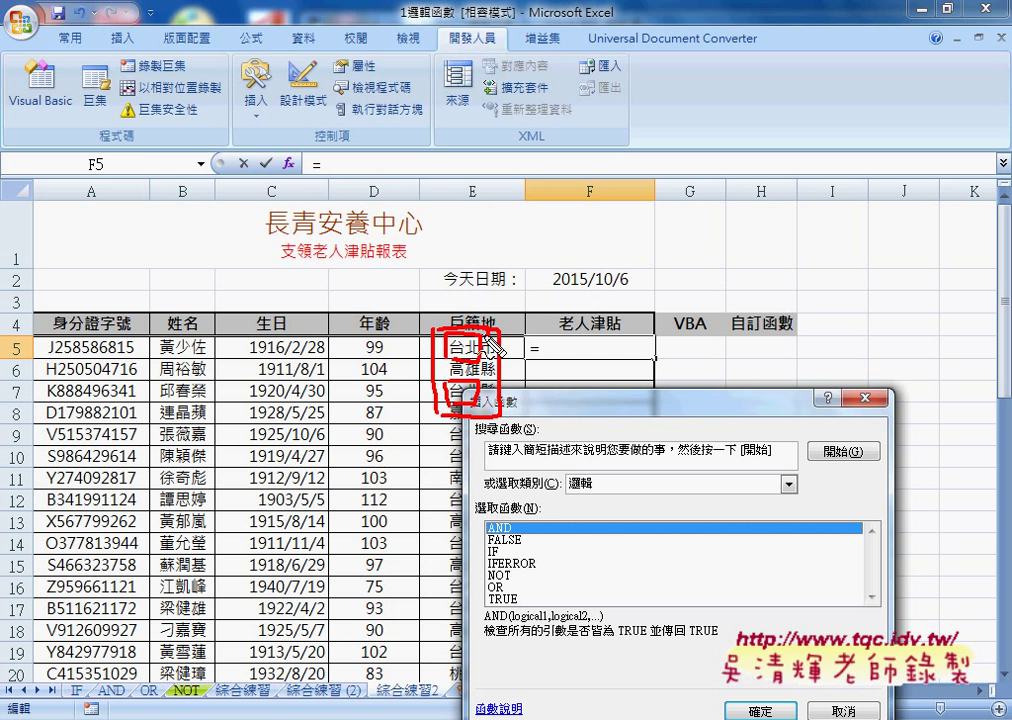
drag(484, 312, 482, 460)
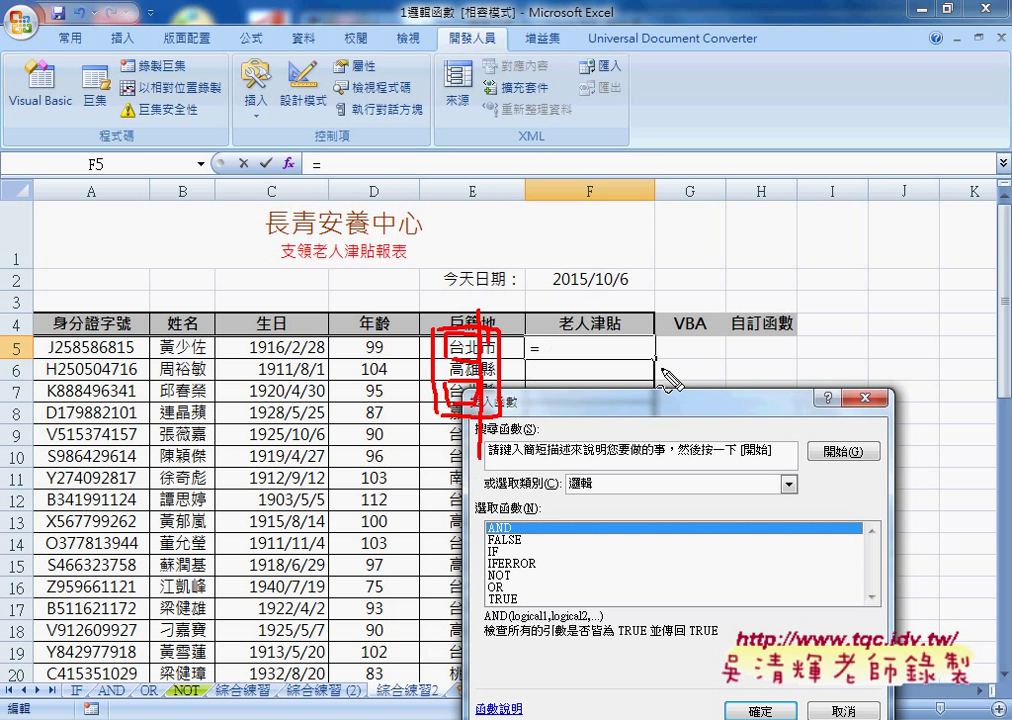
drag(658, 340, 800, 363)
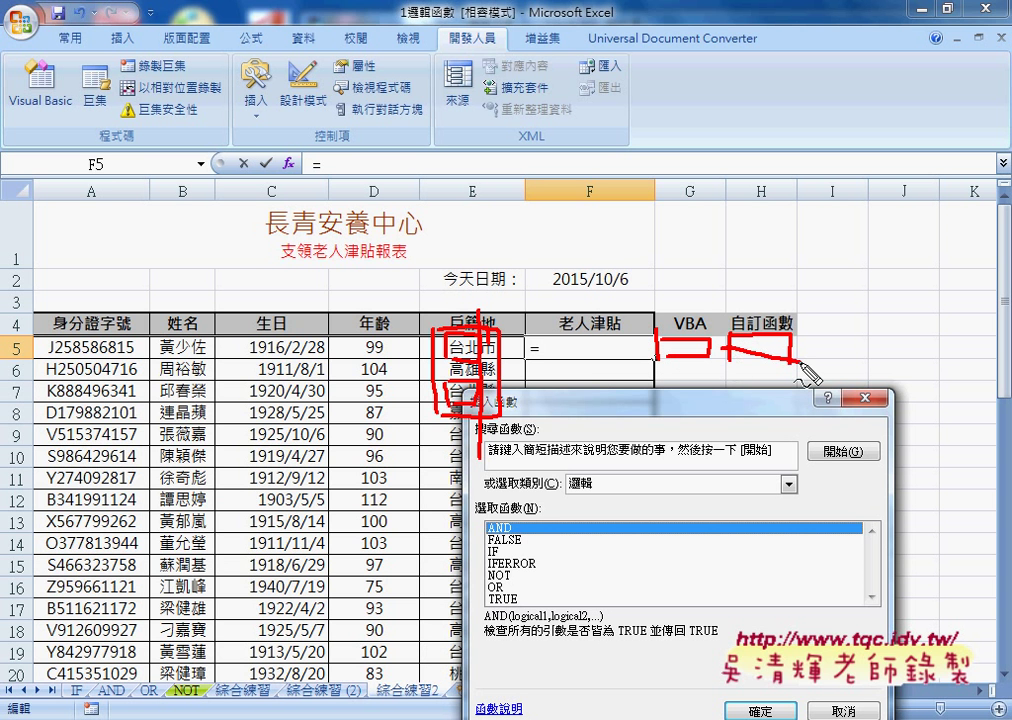